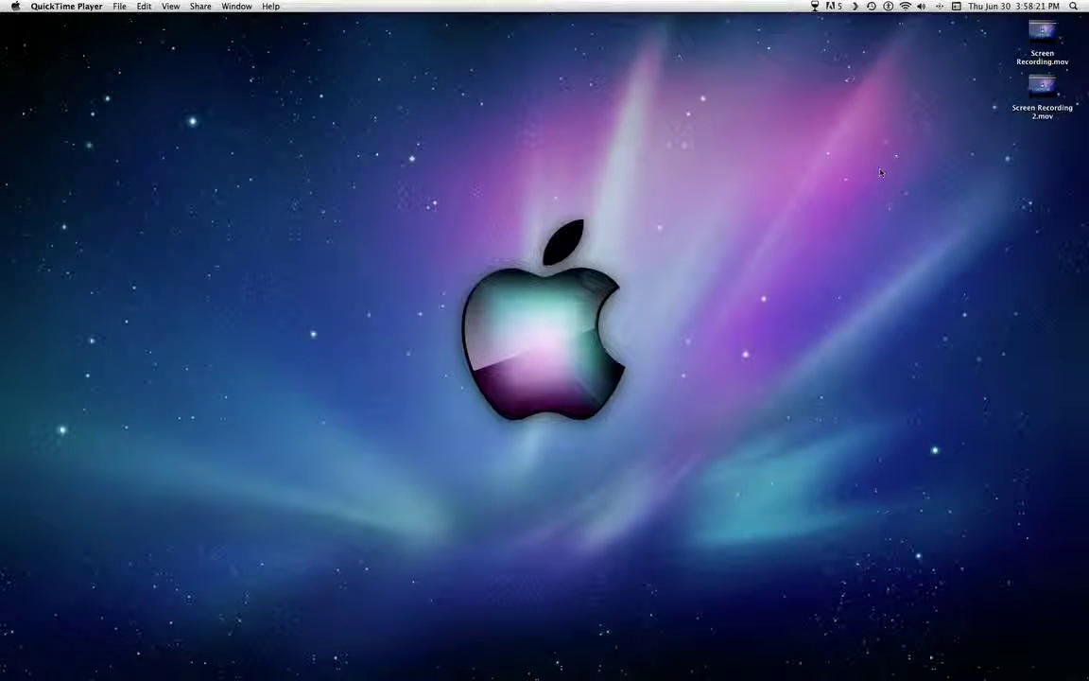
Make Finder the active app instead of QuickTime Player, with the bare desktop and Dock showing.
{"action": "left_click", "coordinate": [31, 70]}
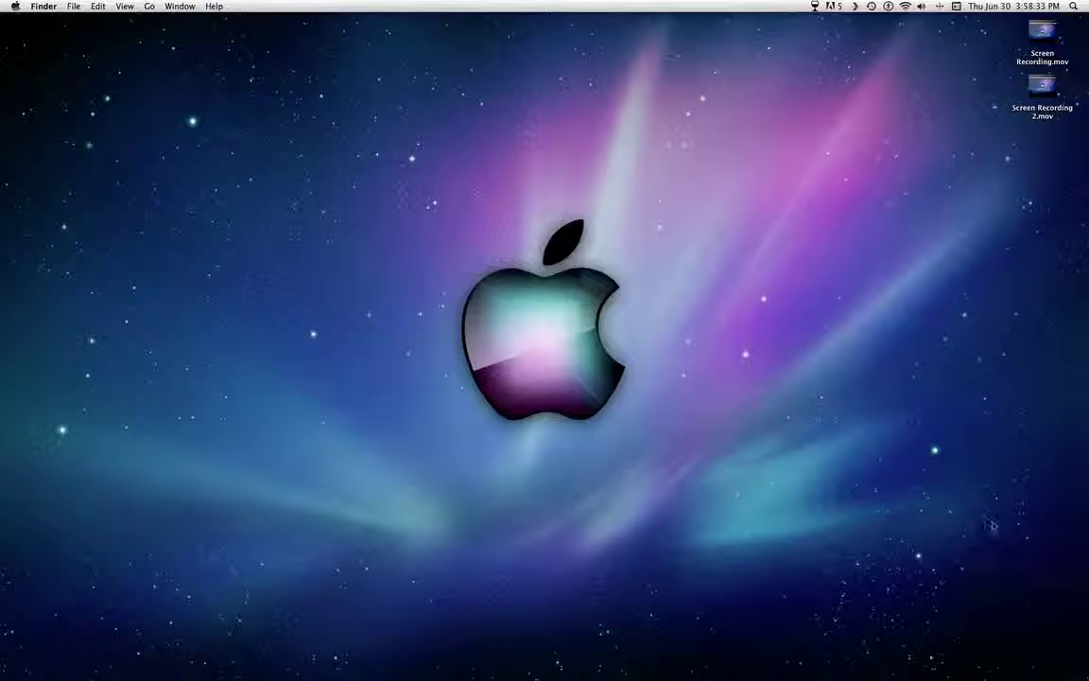
{"action": "mouse_move", "coordinate": [1018, 662]}
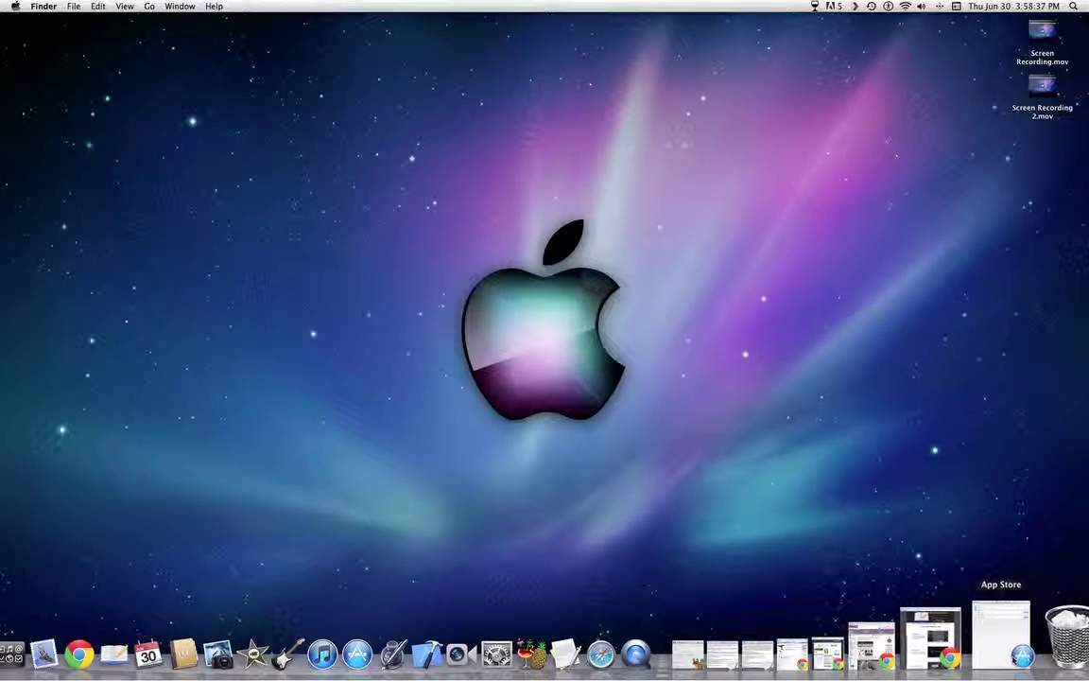
Search the App Store for 'stuffit expander' and open its product page showing it installed.
{"action": "left_click", "coordinate": [1021, 657]}
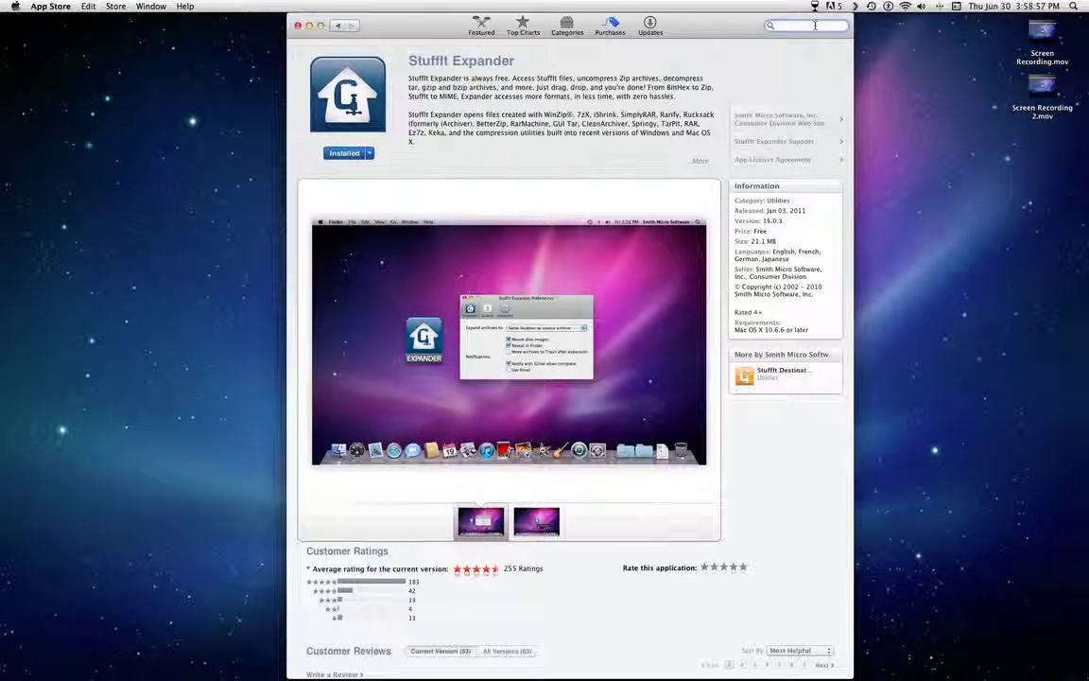
{"action": "type", "text": "stuffit expander"}
{"action": "key", "text": "Return"}
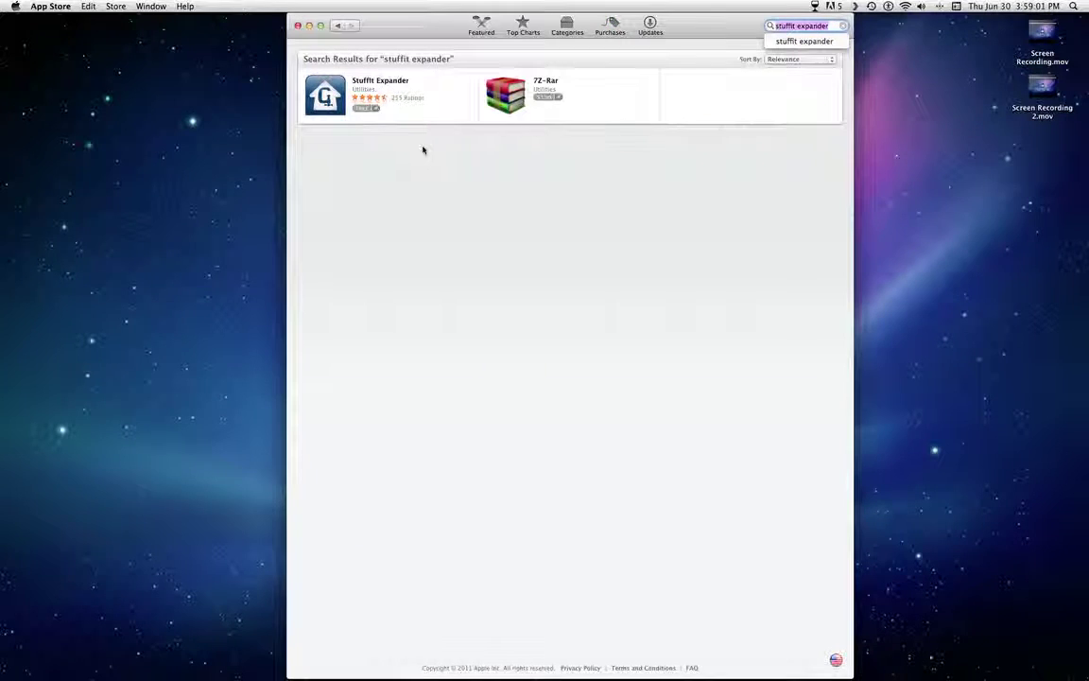
{"action": "left_click", "coordinate": [386, 84]}
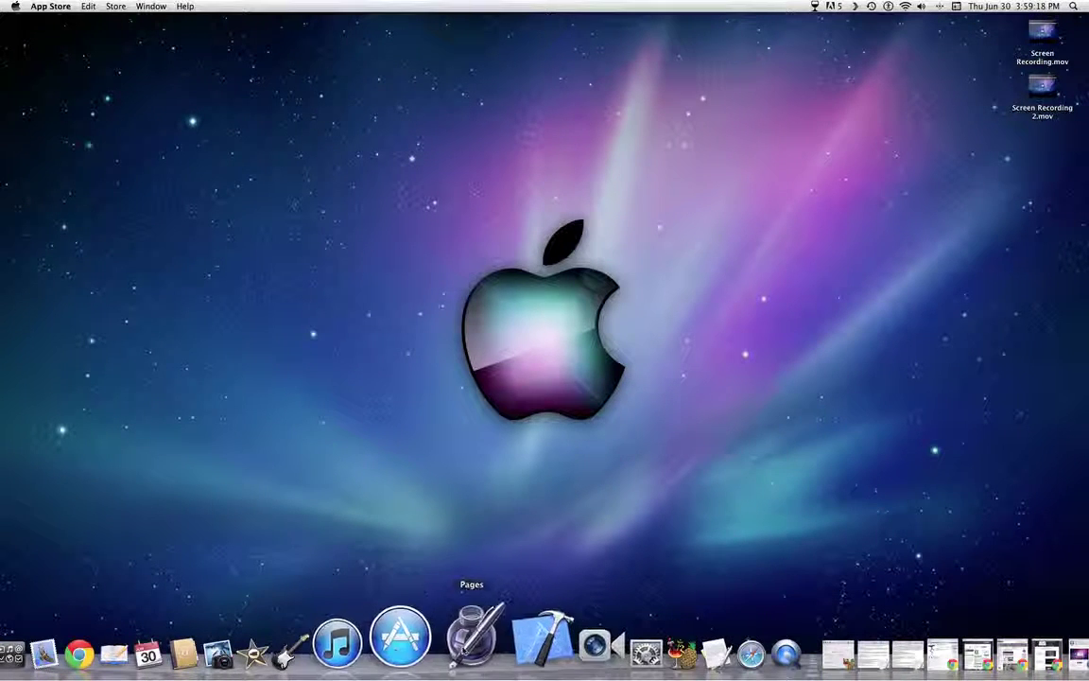
Bring the Chrome window back and shift it slightly to the right.
{"action": "left_click", "coordinate": [154, 639]}
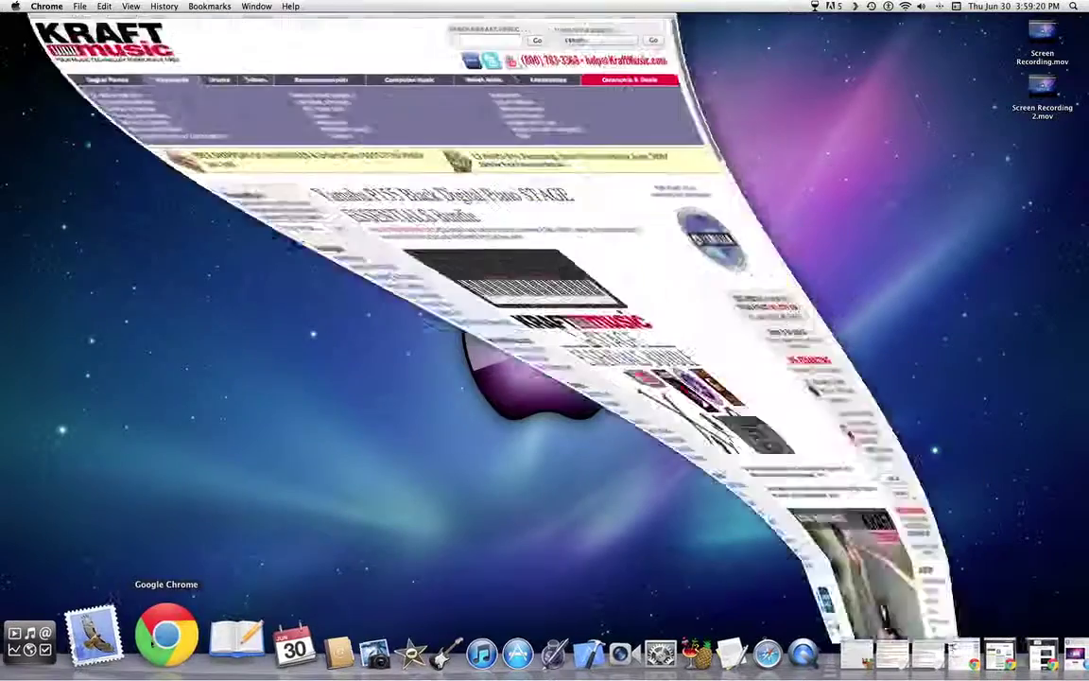
{"action": "key", "text": "super+m"}
{"action": "left_click", "coordinate": [154, 643]}
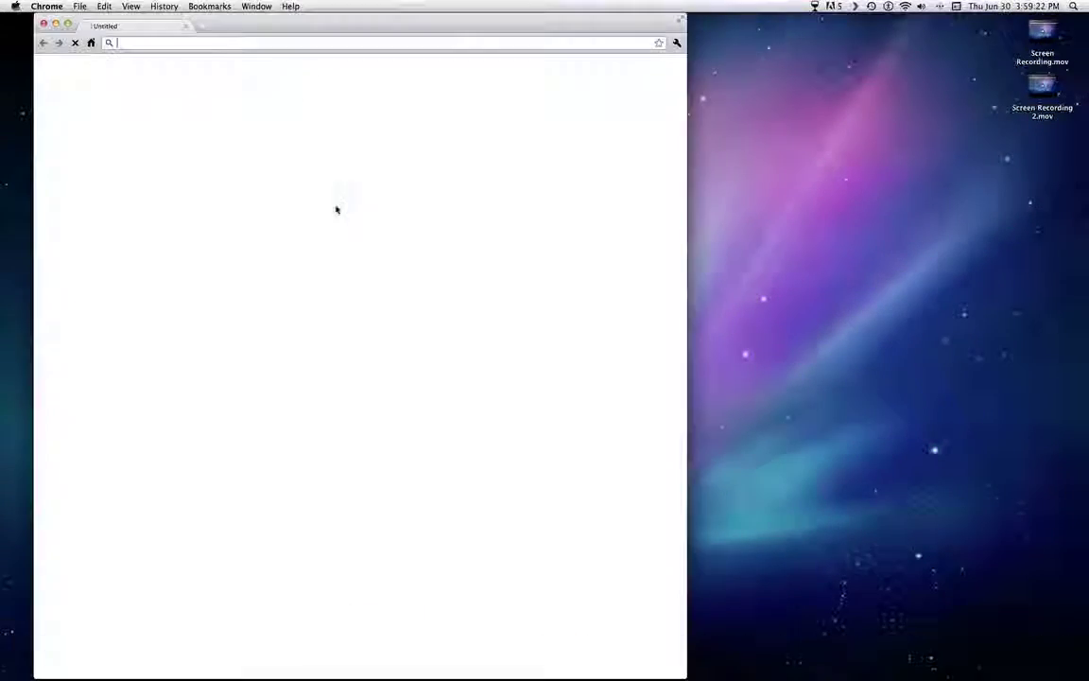
{"action": "left_click_drag", "start_coordinate": [248, 37], "coordinate": [313, 29]}
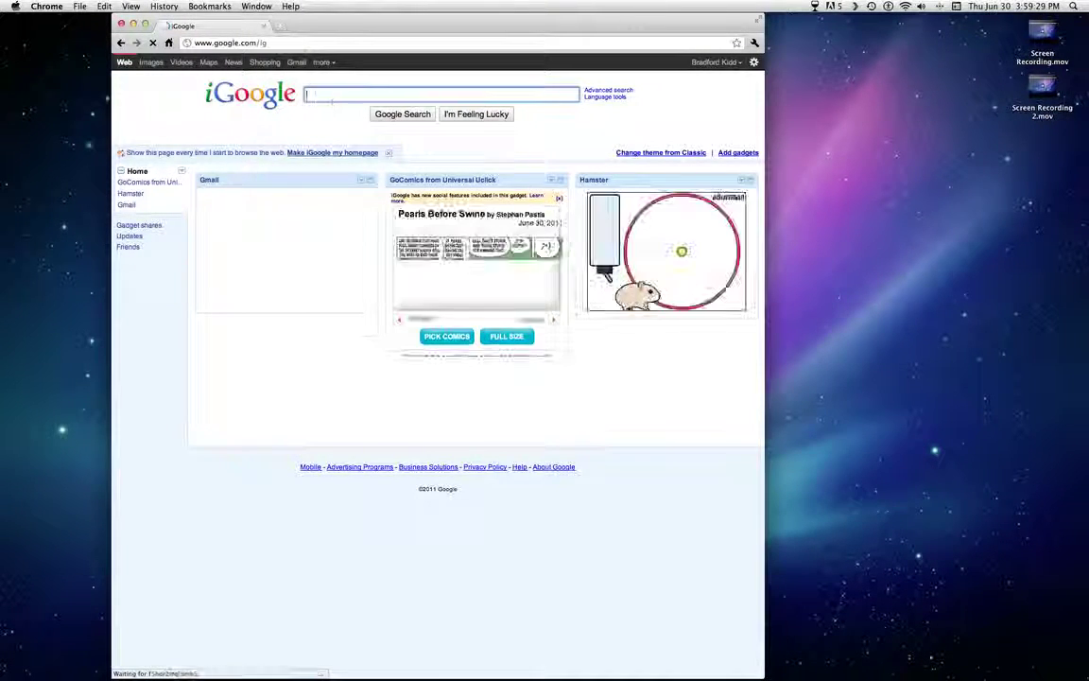
Google 'stuffit expander mac' and open the Free StuffIt Expander page on stuffit.com.
{"action": "type", "text": "stuff I"}
{"action": "type", "text": "ik"}
{"action": "key", "text": "BackSpace"}
{"action": "key", "text": "BackSpace"}
{"action": "key", "text": "BackSpace"}
{"action": "key", "text": "BackSpace"}
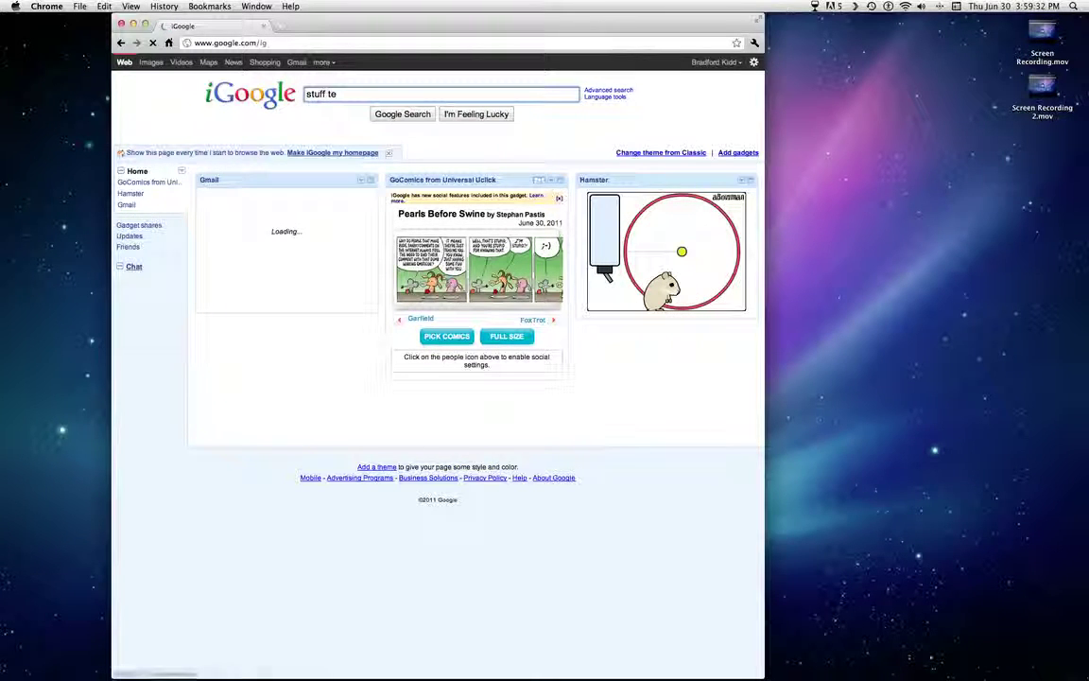
{"action": "type", "text": "it"}
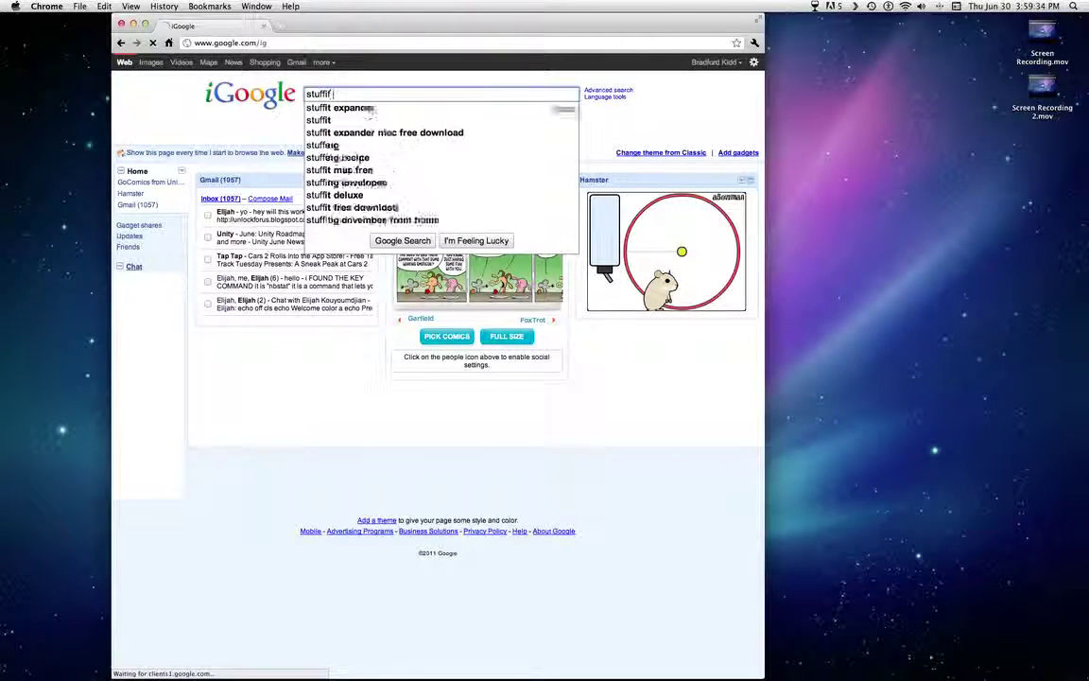
{"action": "key", "text": "Down"}
{"action": "key", "text": "Return"}
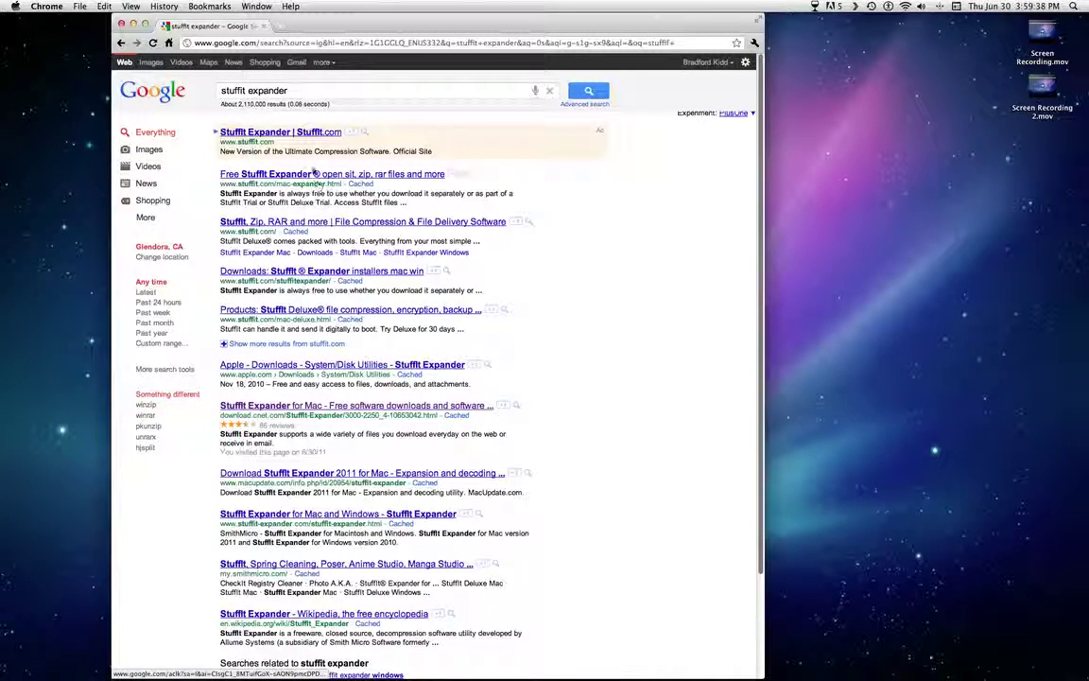
{"action": "type", "text": "mac"}
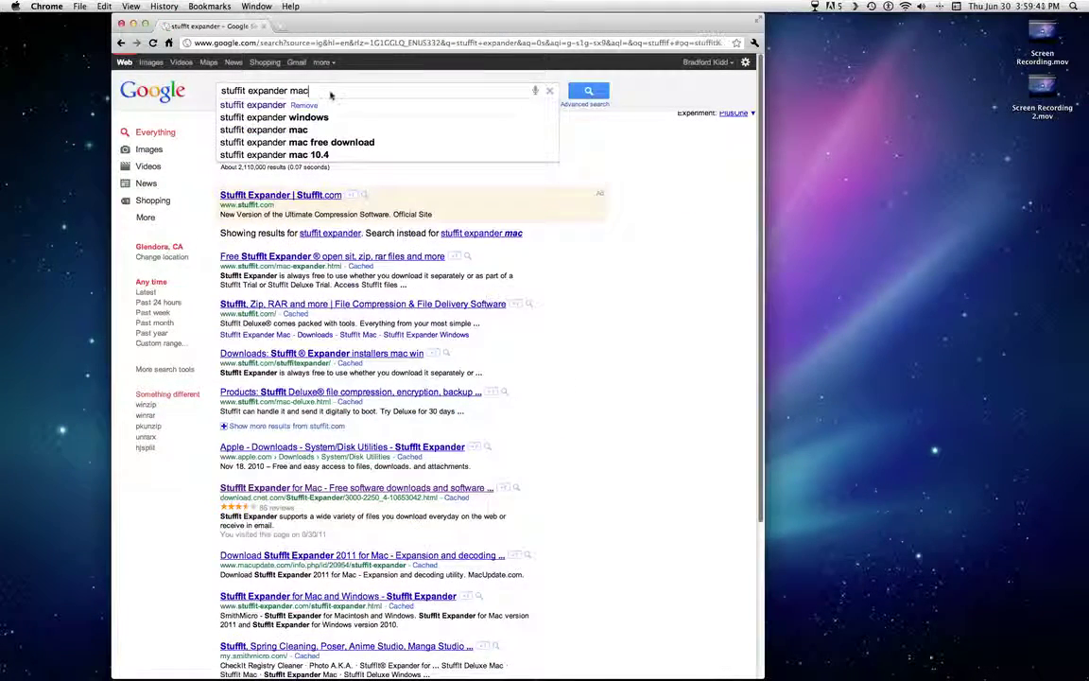
{"action": "key", "text": "Return"}
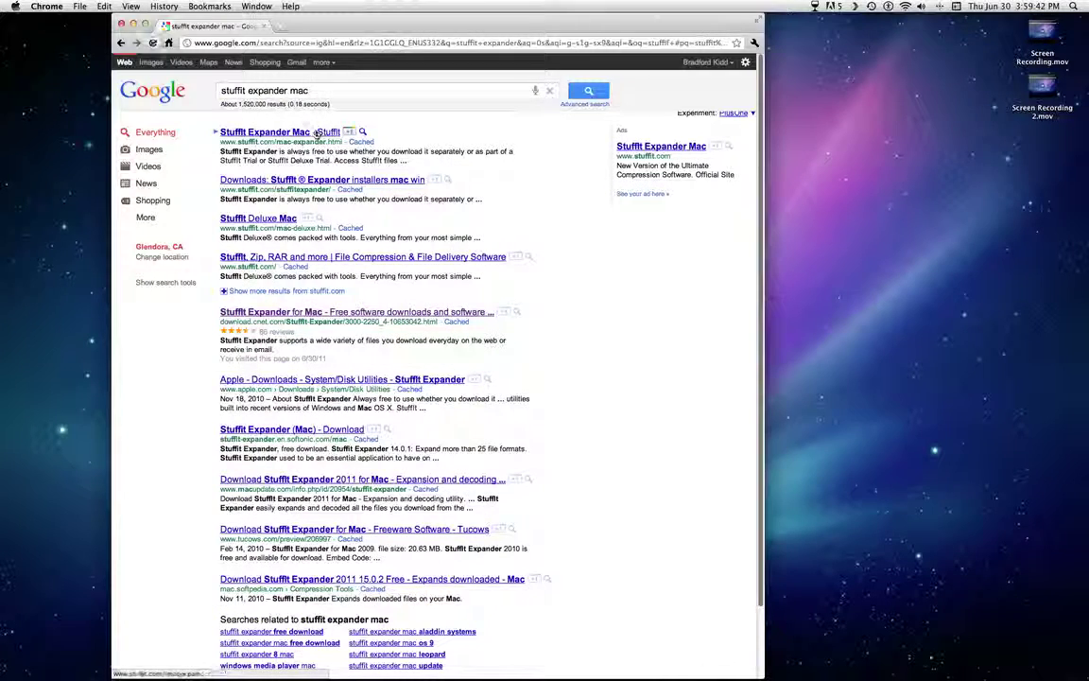
{"action": "left_click", "coordinate": [318, 133]}
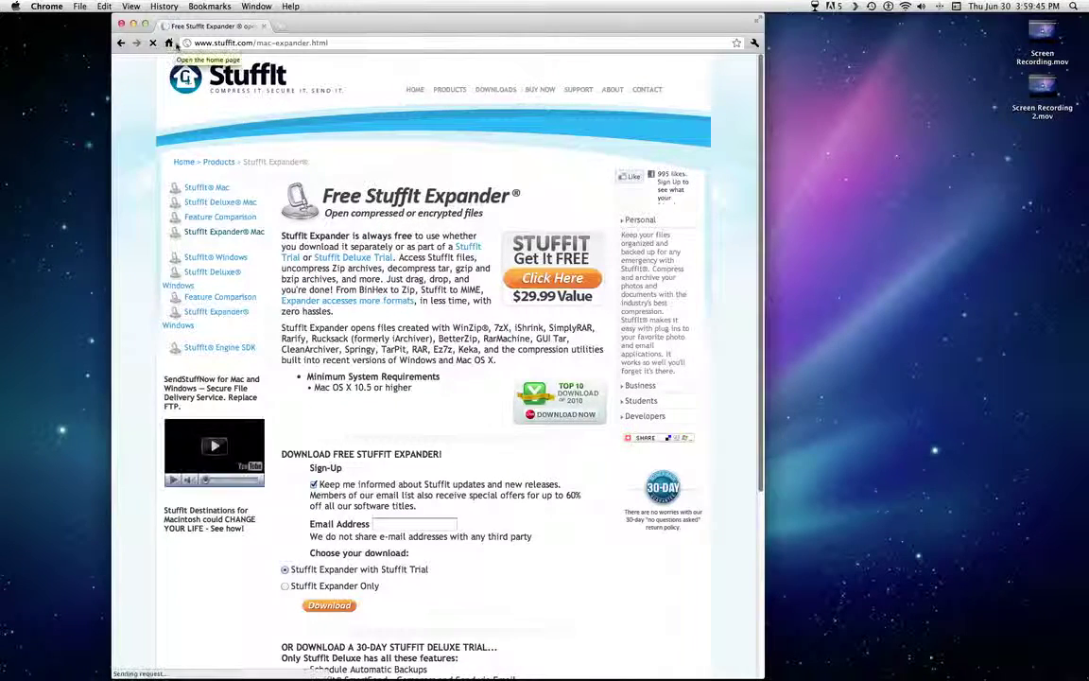
Return to the results, view the CNET StuffIt Expander for Mac download page, then close Chrome.
{"action": "left_click", "coordinate": [121, 42]}
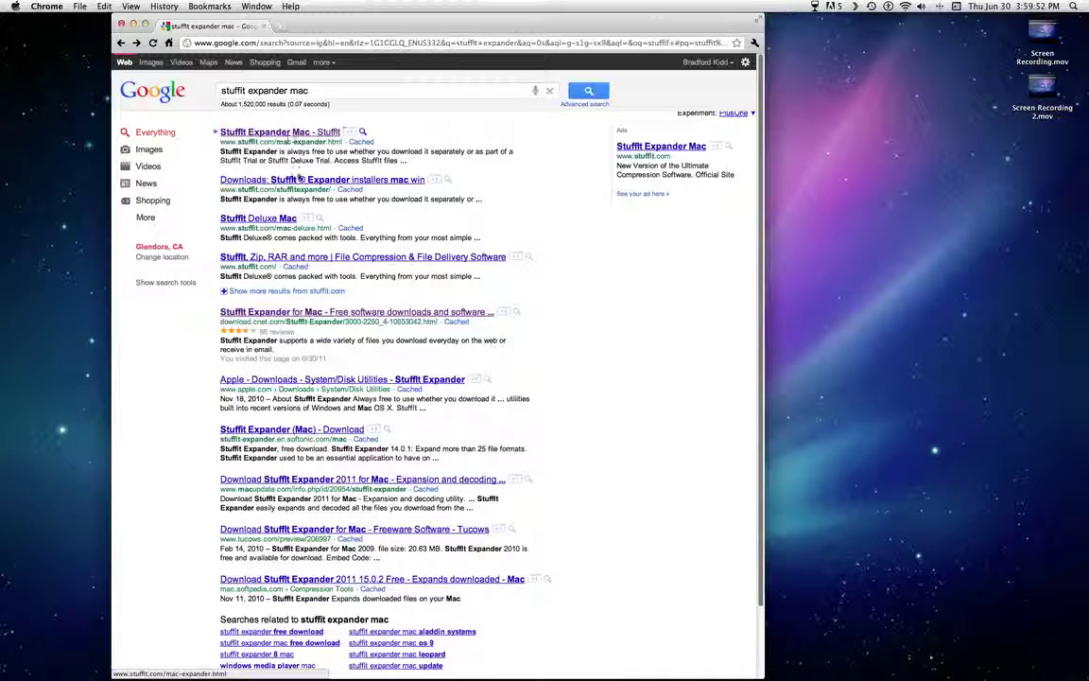
{"action": "left_click", "coordinate": [324, 313]}
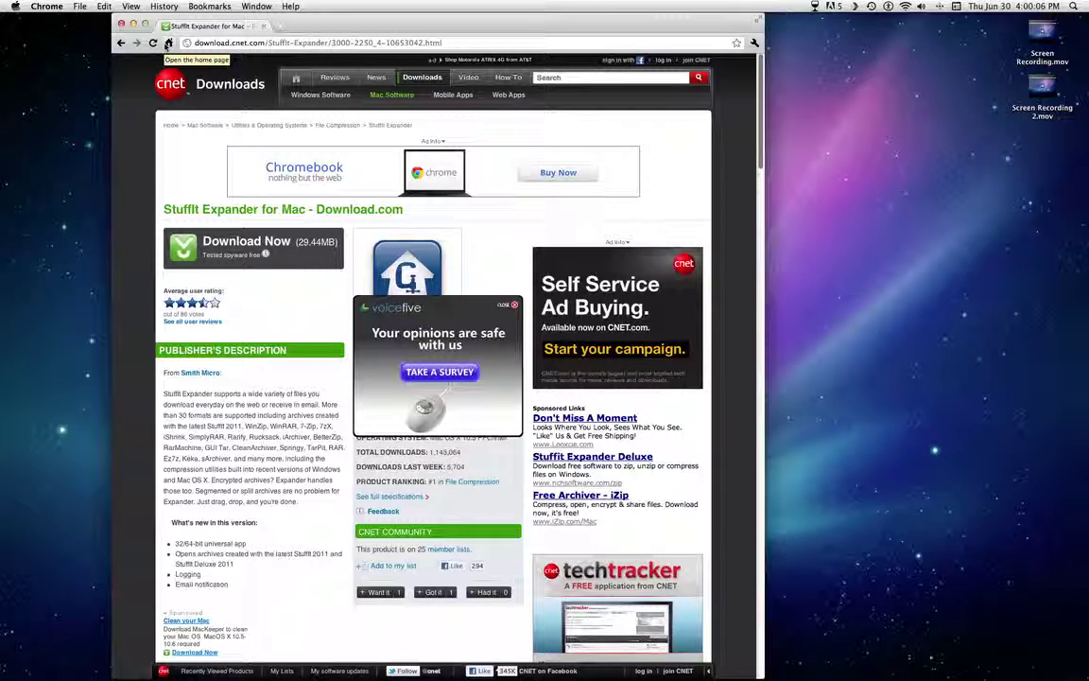
{"action": "left_click", "coordinate": [121, 24]}
Look for StuffIt Expander in Launchpad's app grid, then launch it from the Dock.
{"action": "mouse_move", "coordinate": [983, 657]}
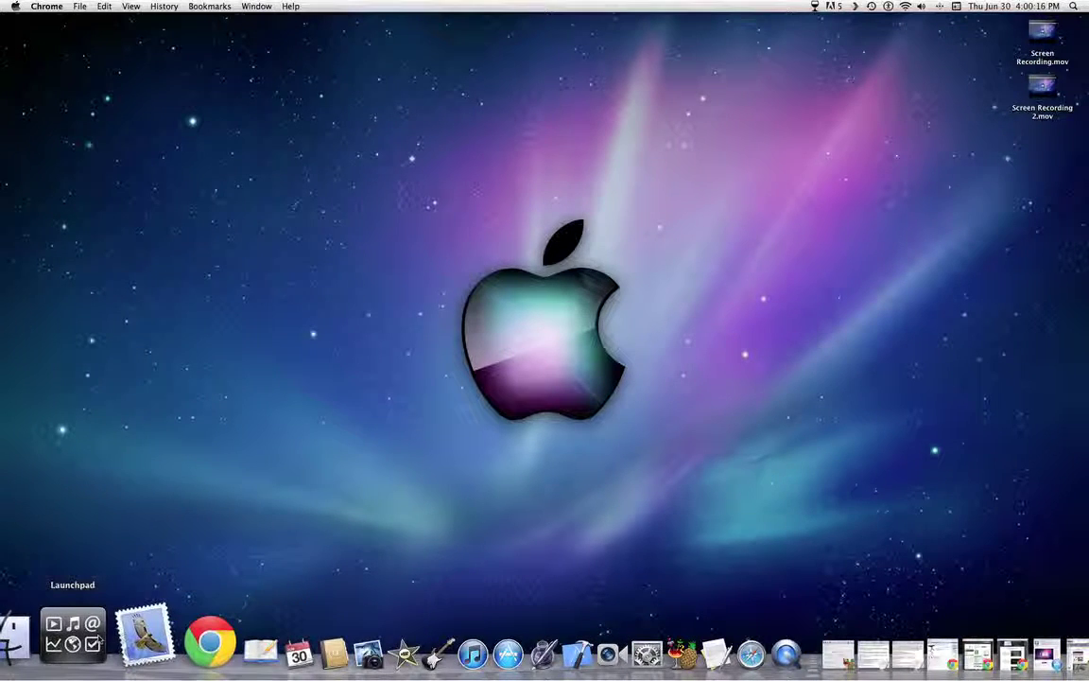
{"action": "left_click", "coordinate": [75, 635]}
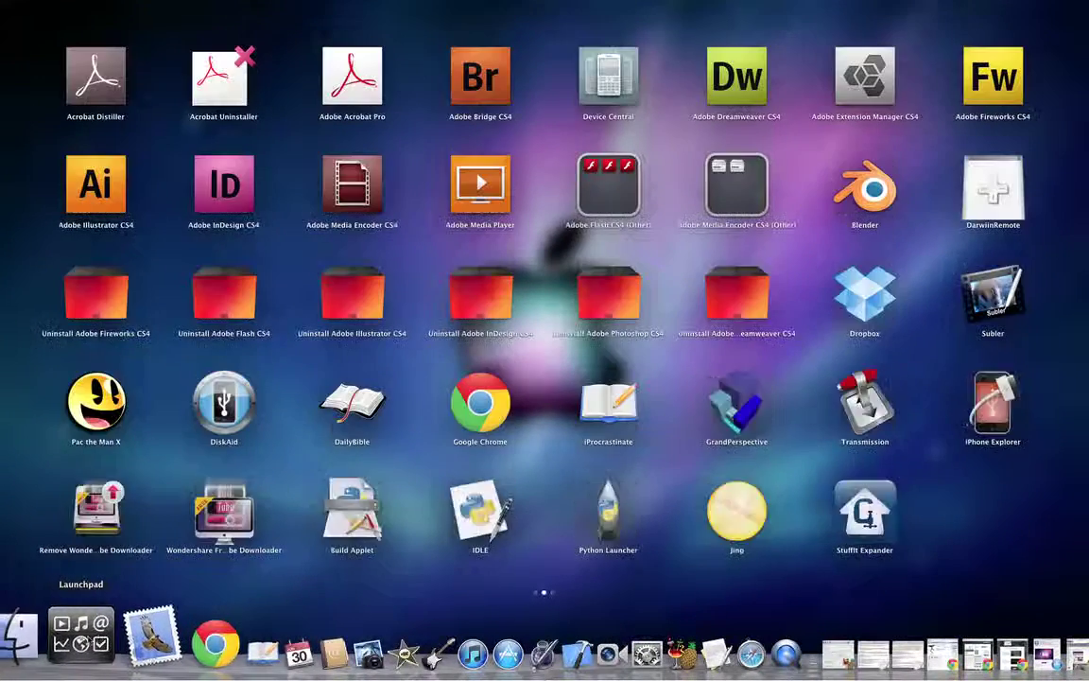
{"action": "left_click", "coordinate": [771, 468]}
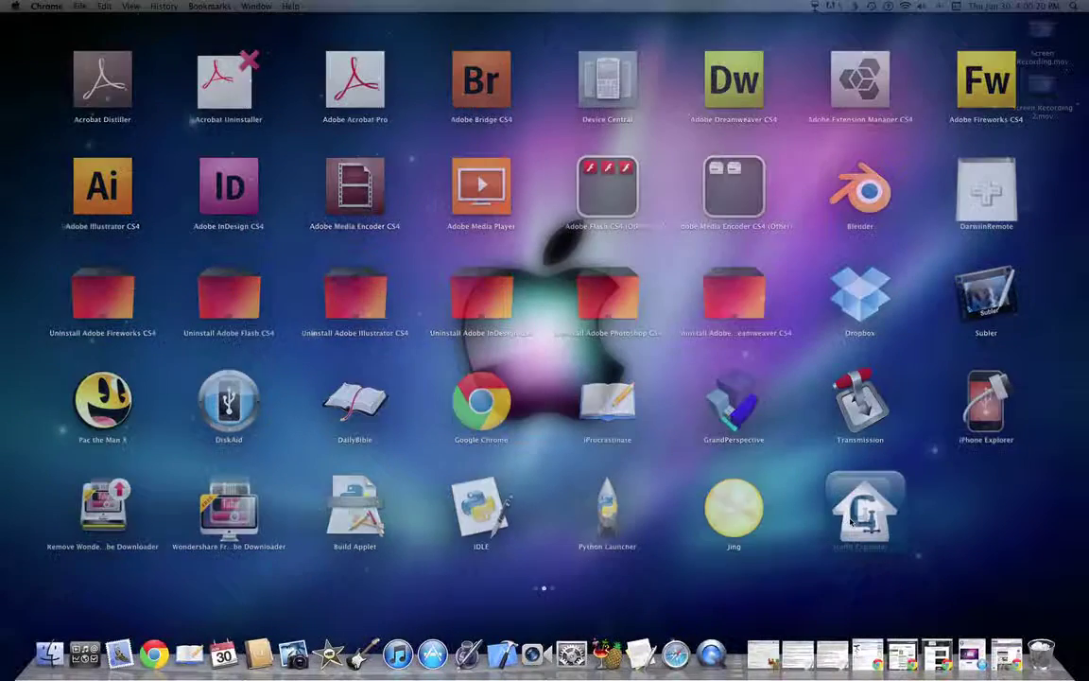
{"action": "mouse_move", "coordinate": [700, 671]}
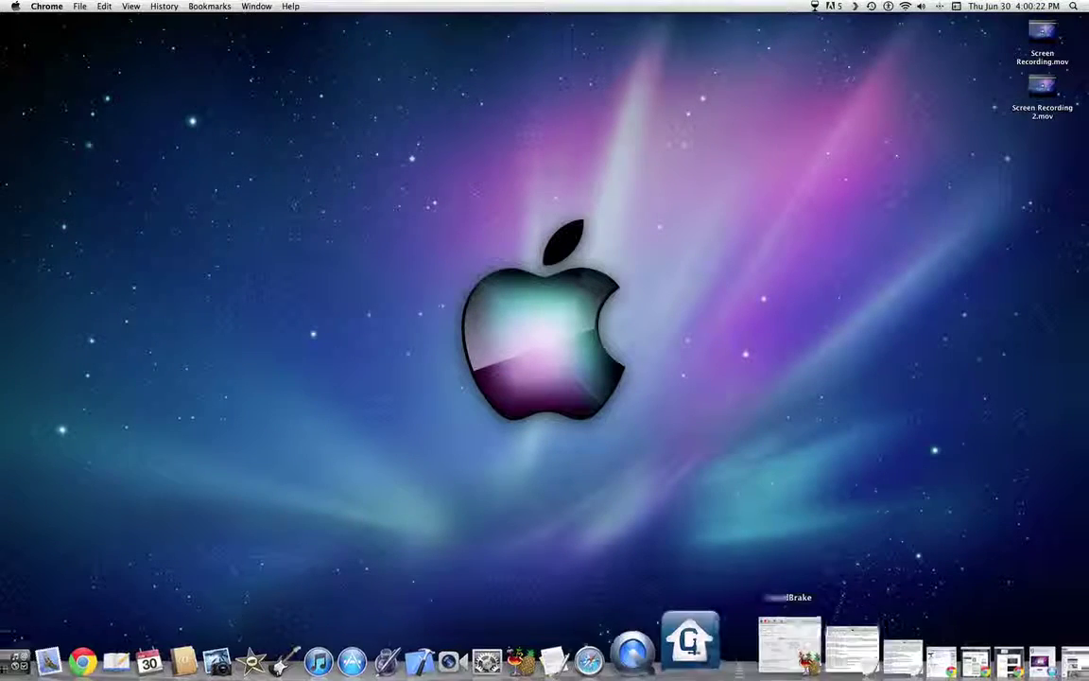
{"action": "left_click", "coordinate": [727, 659]}
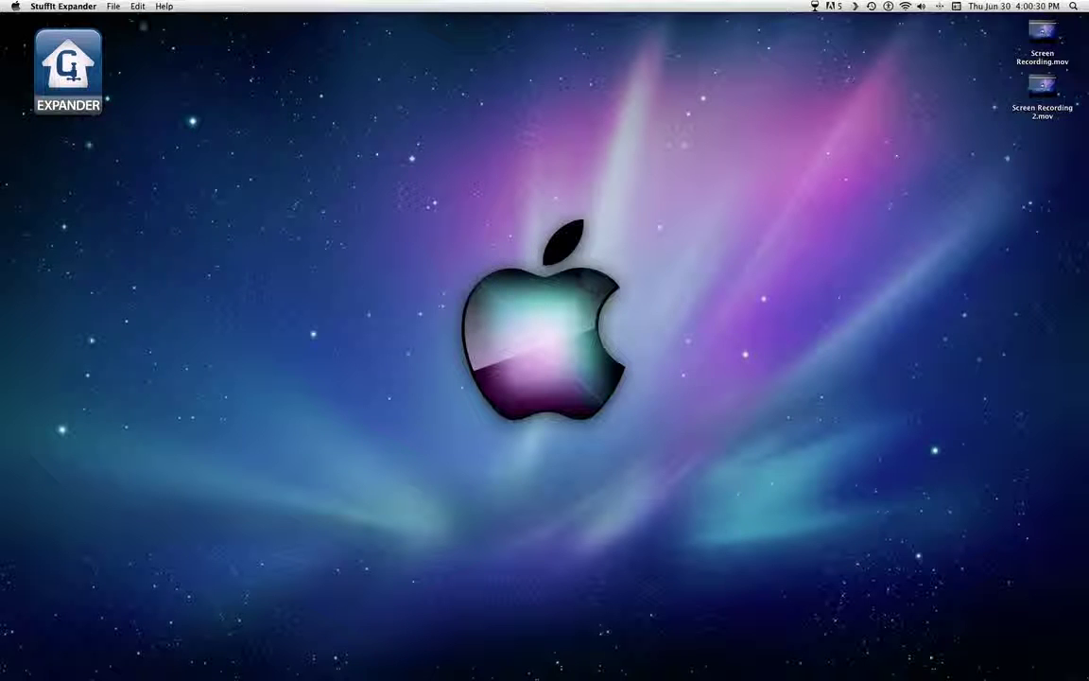
{"action": "mouse_move", "coordinate": [94, 671]}
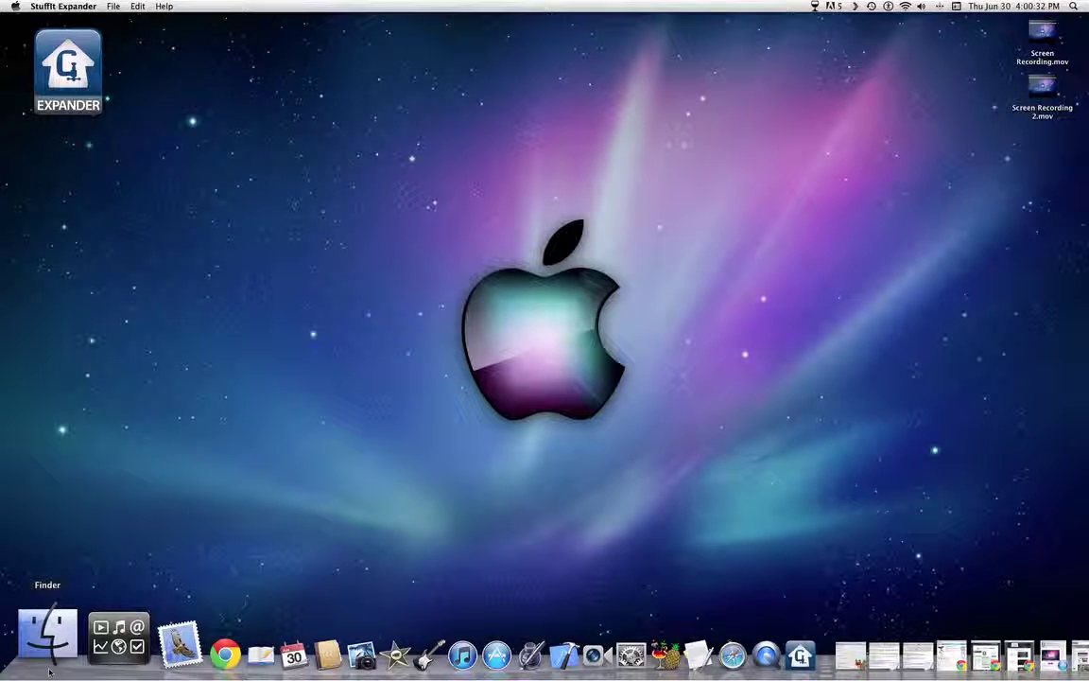
Open a Finder window, centre it, and navigate to the Documents folder.
{"action": "left_click", "coordinate": [49, 662]}
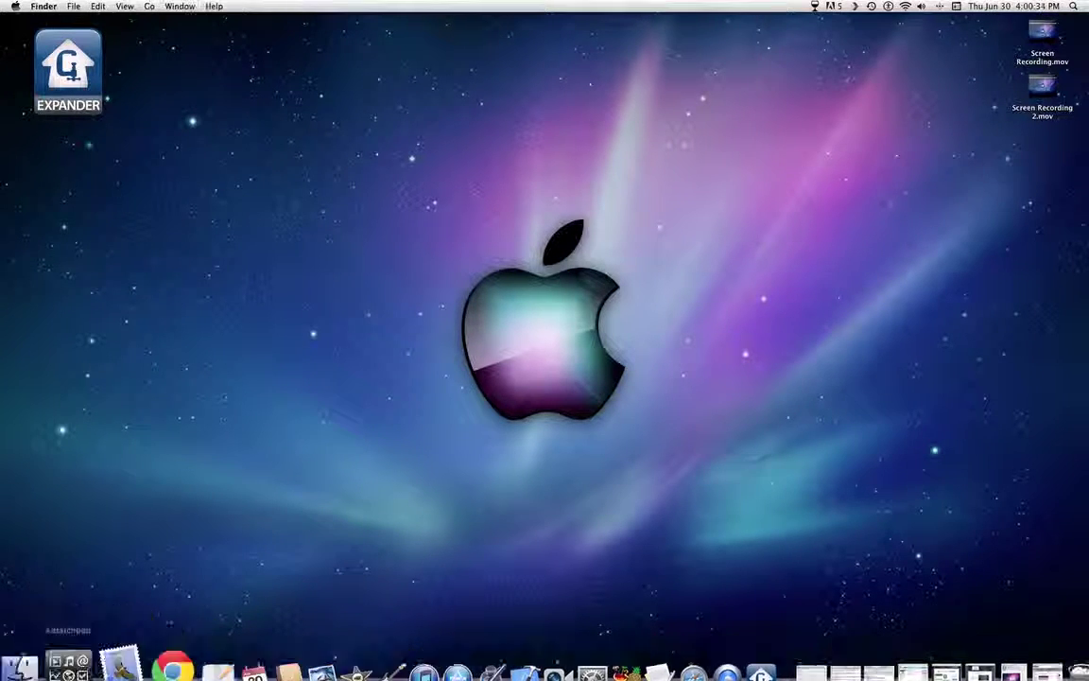
{"action": "left_click_drag", "start_coordinate": [199, 444], "coordinate": [501, 221]}
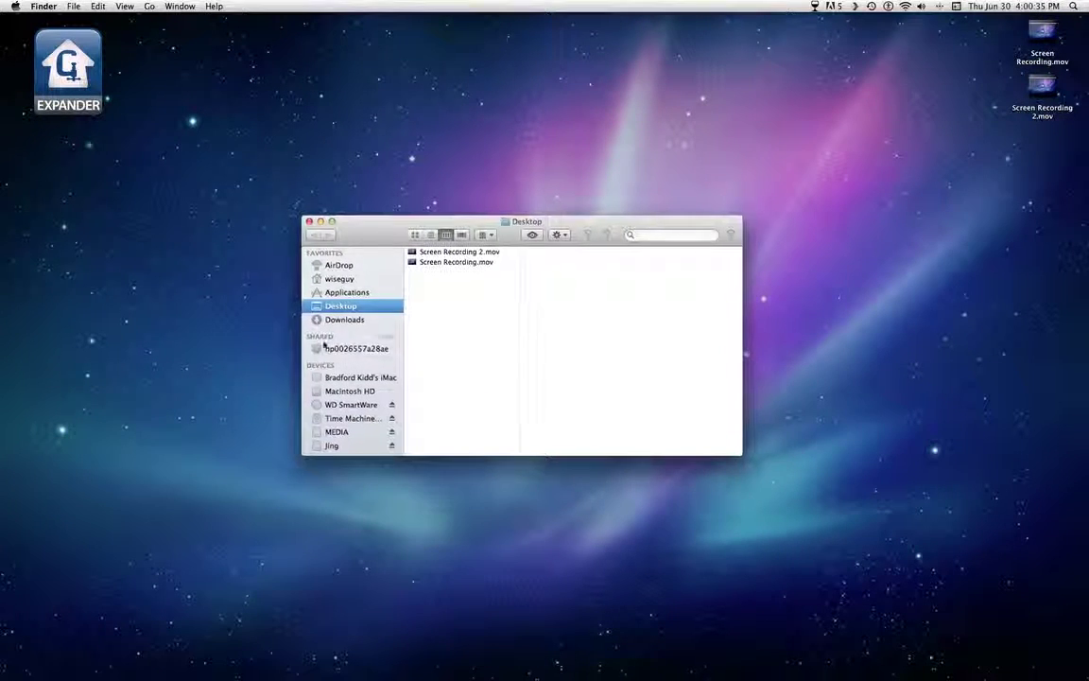
{"action": "left_click", "coordinate": [344, 282]}
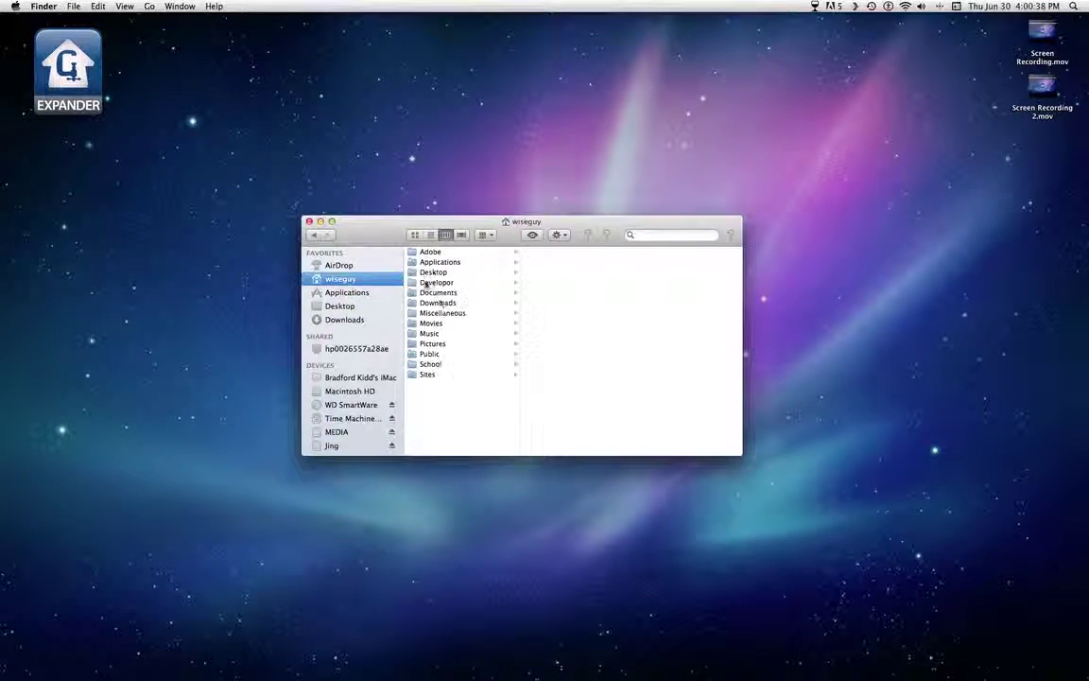
{"action": "left_click", "coordinate": [452, 293]}
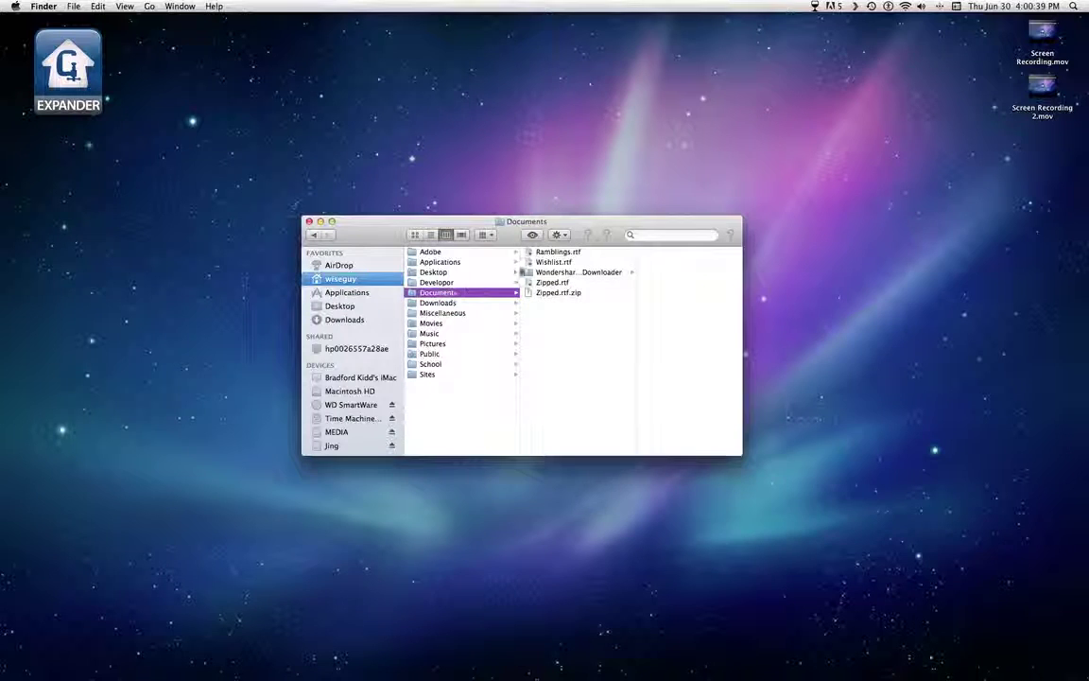
Preview Zipped.rtf with Quick Look, then expand Zipped.rtf.zip into Zipped 2.rtf.
{"action": "left_click", "coordinate": [571, 293]}
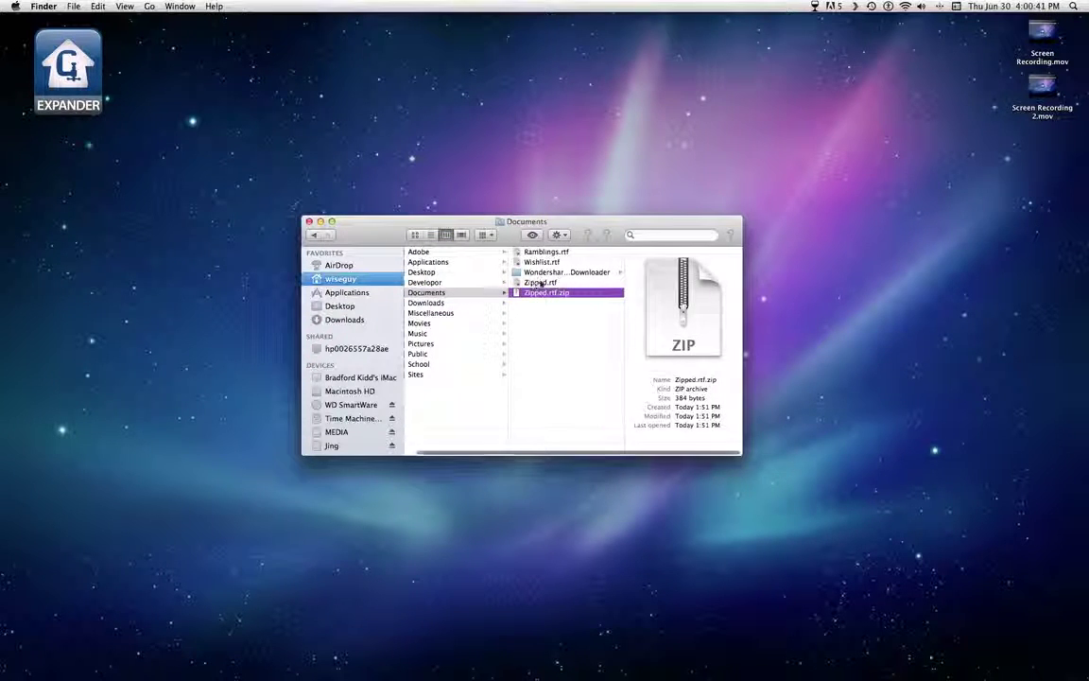
{"action": "left_click", "coordinate": [541, 283]}
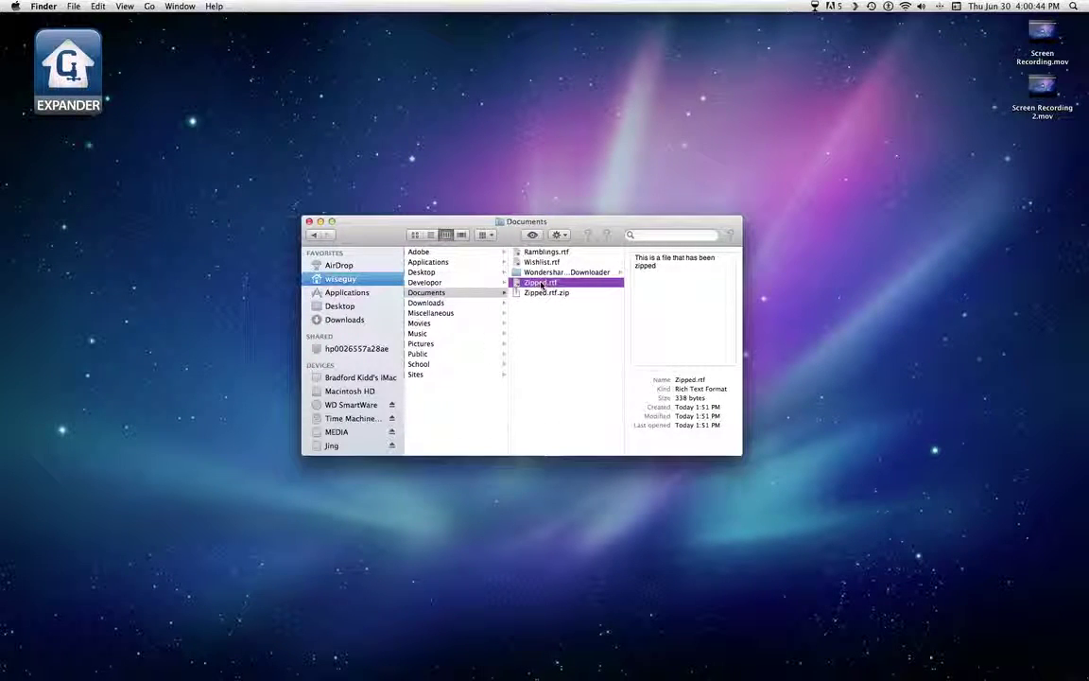
{"action": "key", "text": "space"}
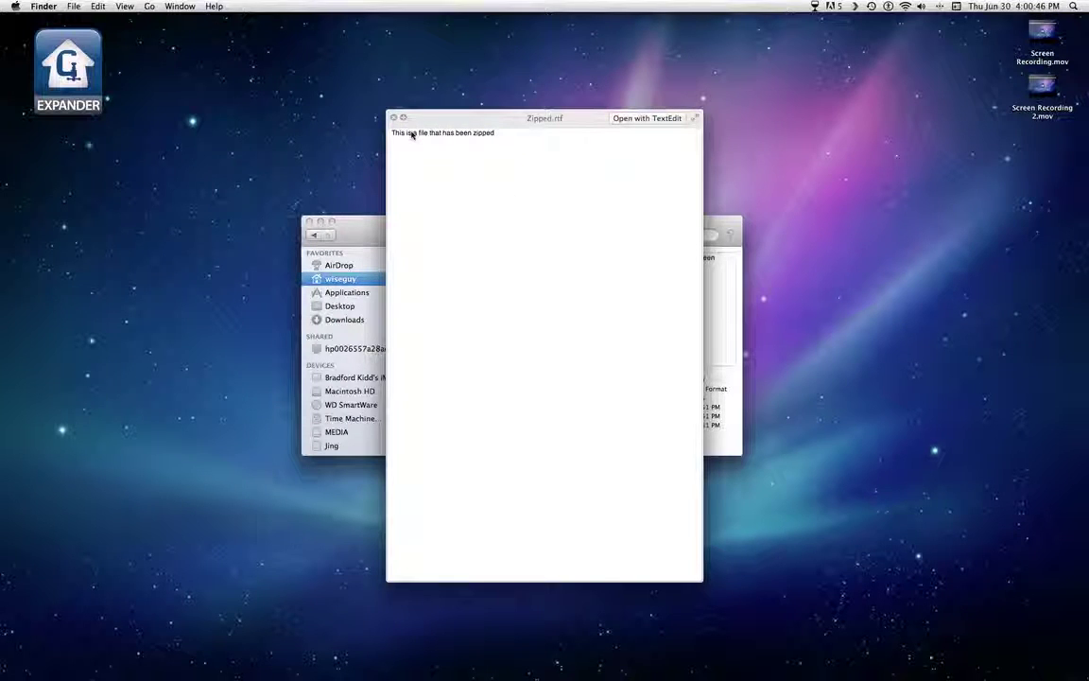
{"action": "key", "text": "space"}
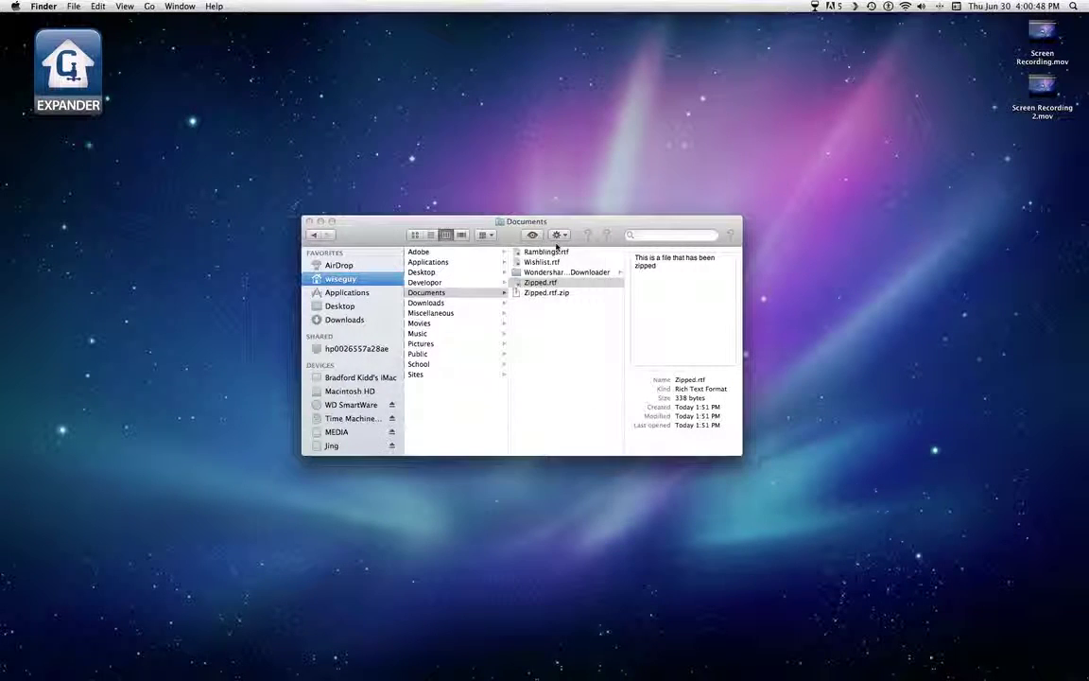
{"action": "left_click", "coordinate": [547, 293]}
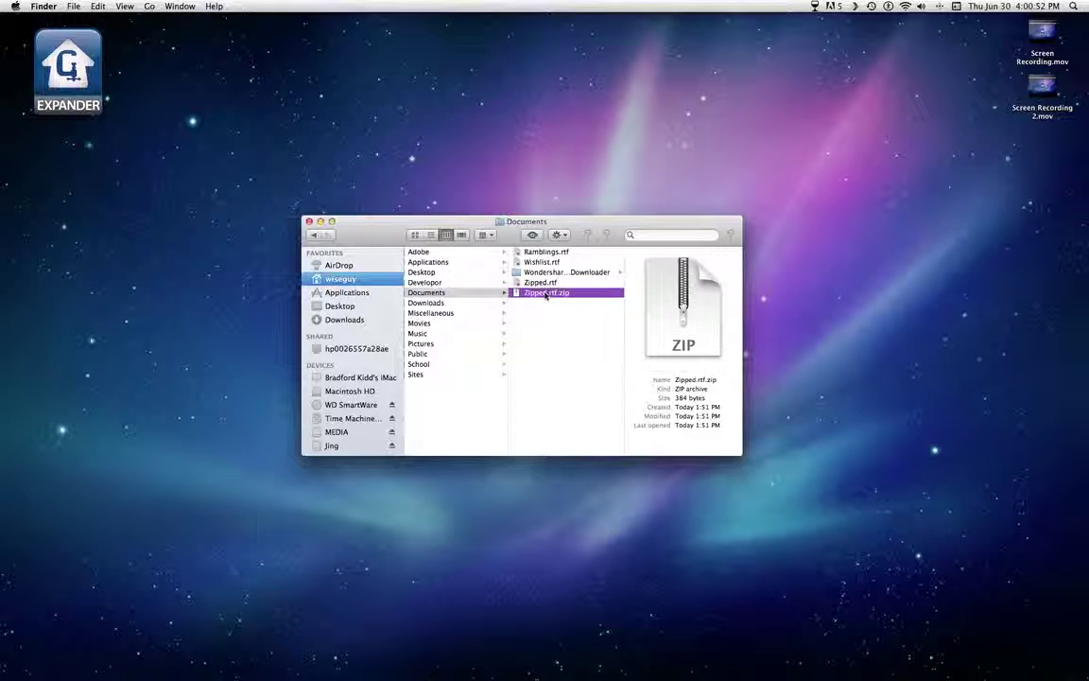
{"action": "double_click", "coordinate": [546, 293]}
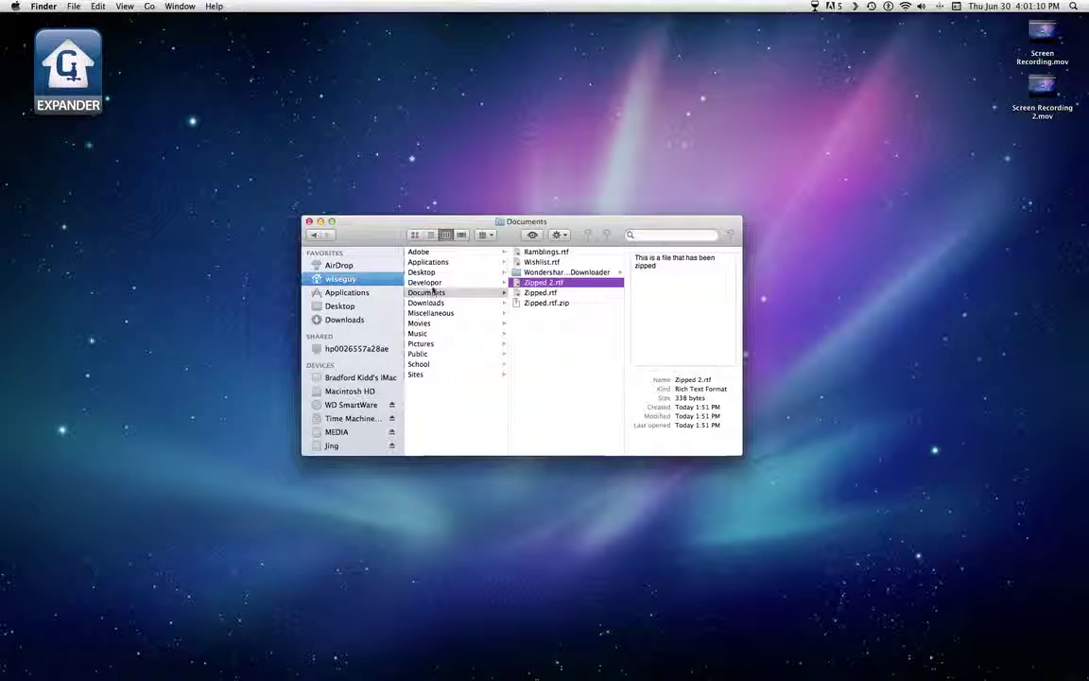
In Downloads, select app1mac.sit and inspect its details: 525 KB, kind StuffIt Archive.
{"action": "left_click", "coordinate": [432, 303]}
{"action": "scroll", "coordinate": [597, 354], "scroll_direction": "down", "scroll_amount": 5}
{"action": "scroll", "coordinate": [602, 354], "scroll_direction": "down", "scroll_amount": 10}
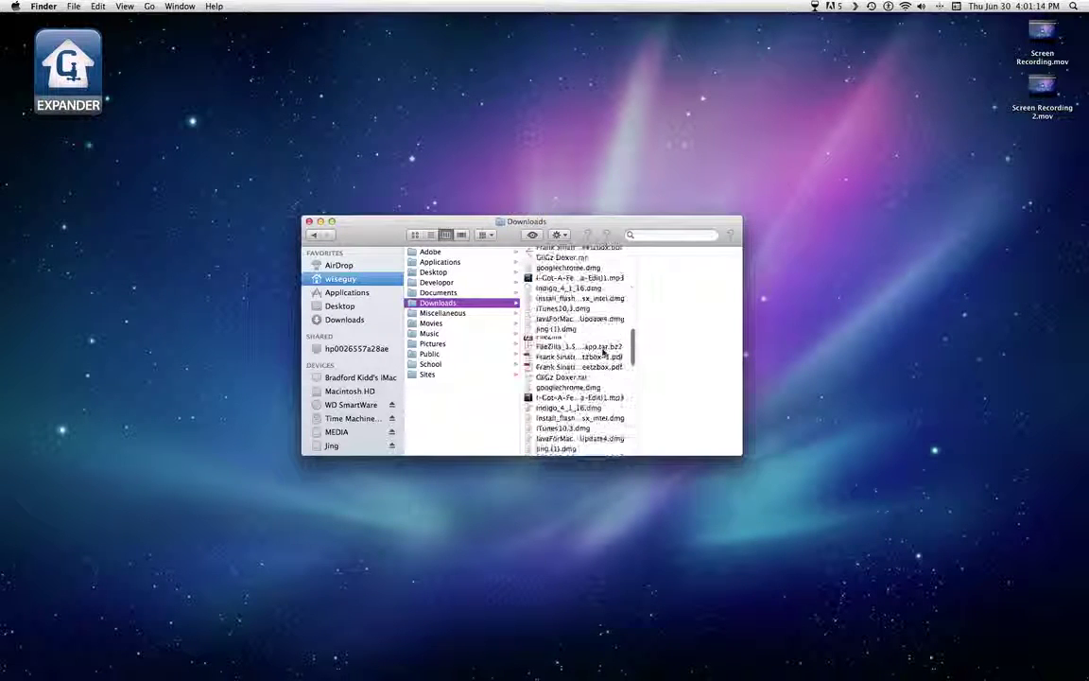
{"action": "scroll", "coordinate": [602, 360], "scroll_direction": "down", "scroll_amount": 15}
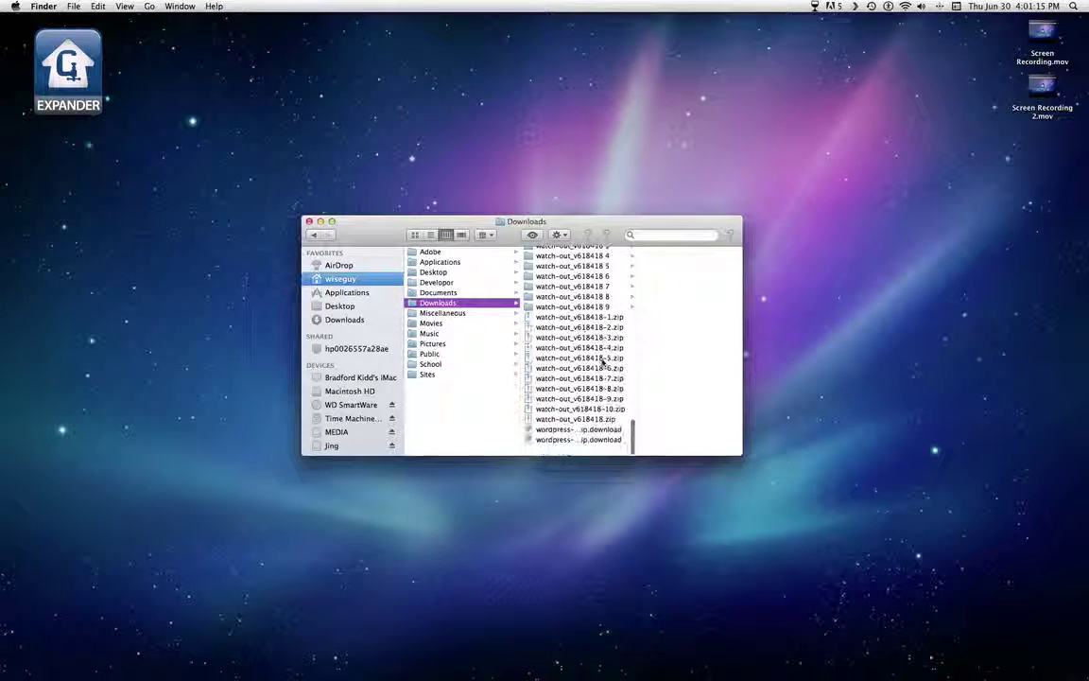
{"action": "scroll", "coordinate": [602, 361], "scroll_direction": "up", "scroll_amount": 20}
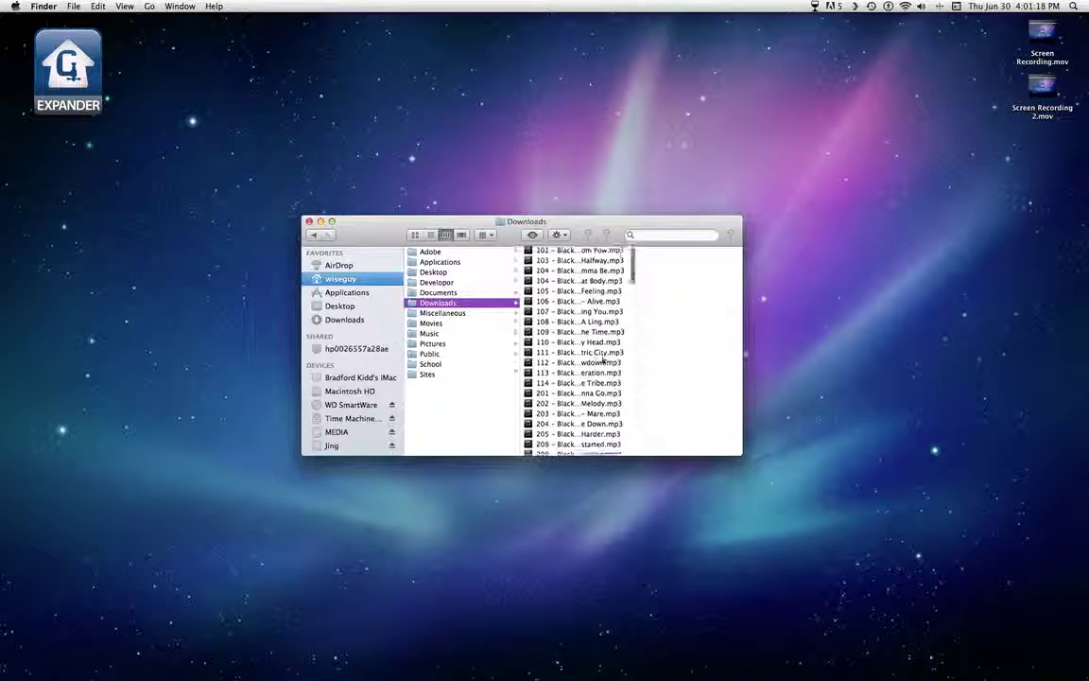
{"action": "scroll", "coordinate": [602, 359], "scroll_direction": "up", "scroll_amount": 3}
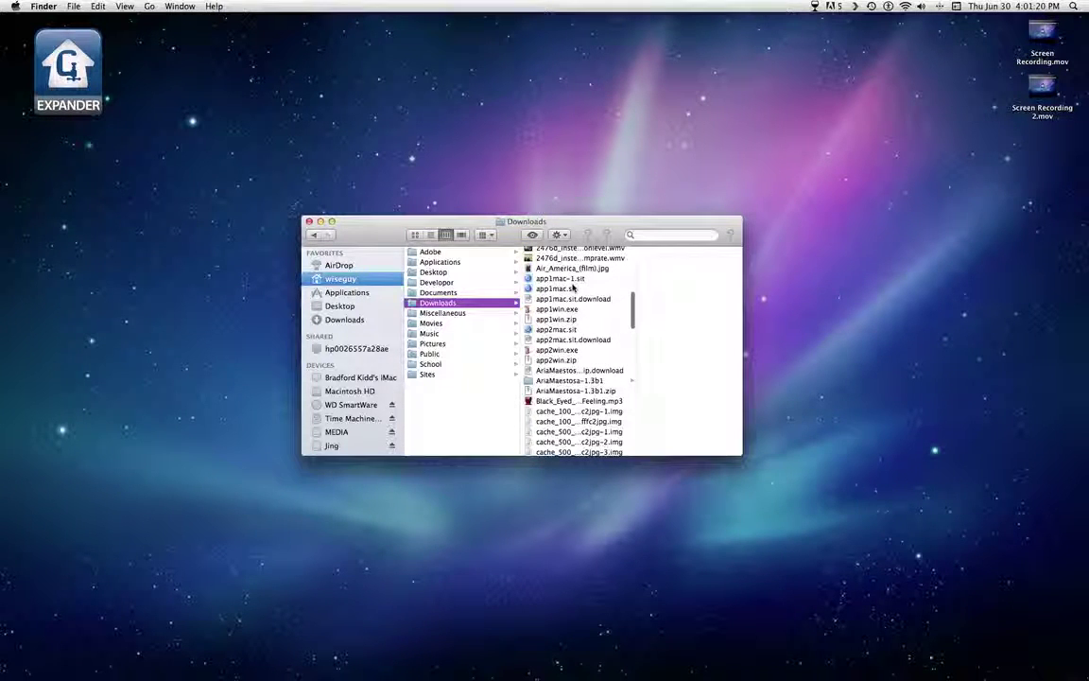
{"action": "left_click", "coordinate": [573, 289]}
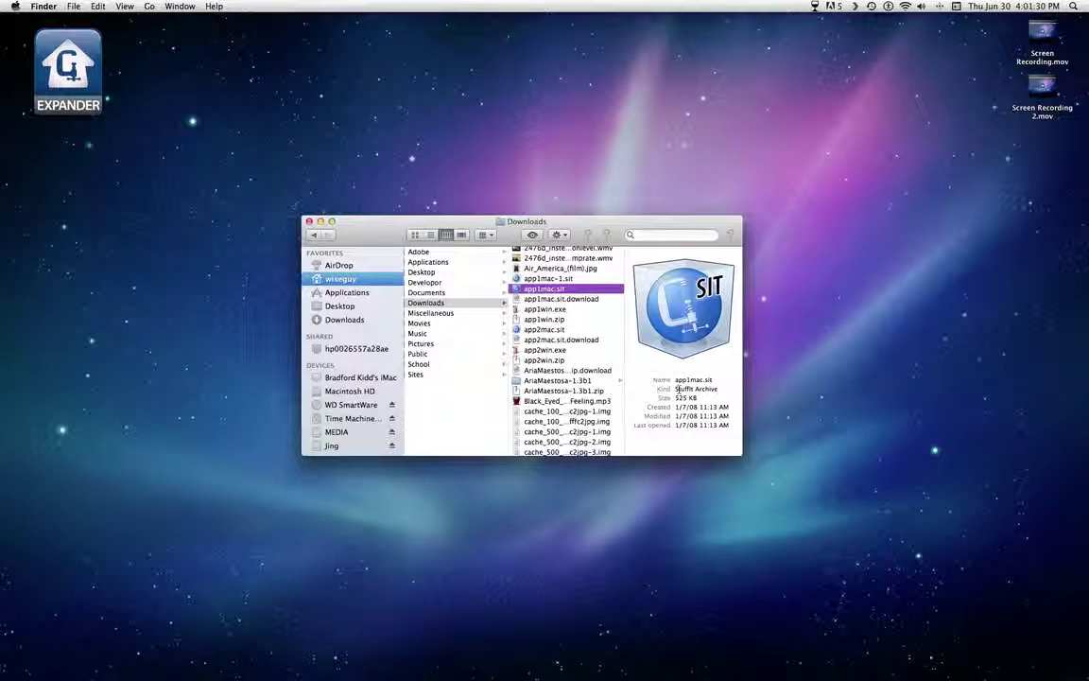
{"action": "left_click_drag", "start_coordinate": [675, 388], "coordinate": [719, 389]}
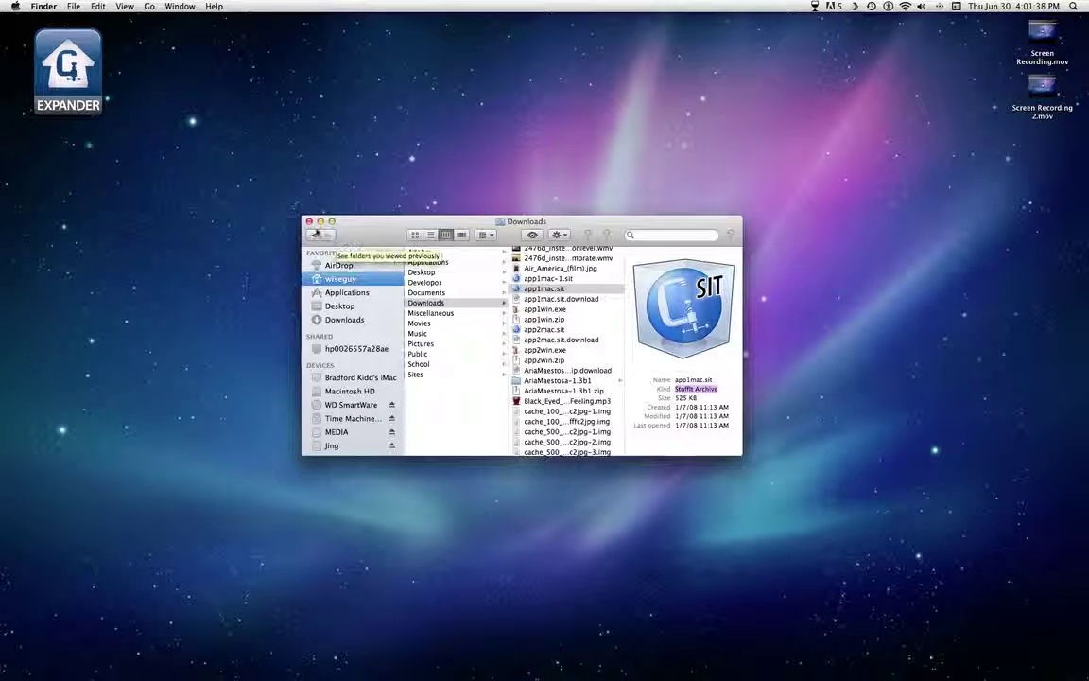
Close the Downloads window, then start StuffIt Expander's File > Expand… and cancel it.
{"action": "left_click", "coordinate": [310, 221]}
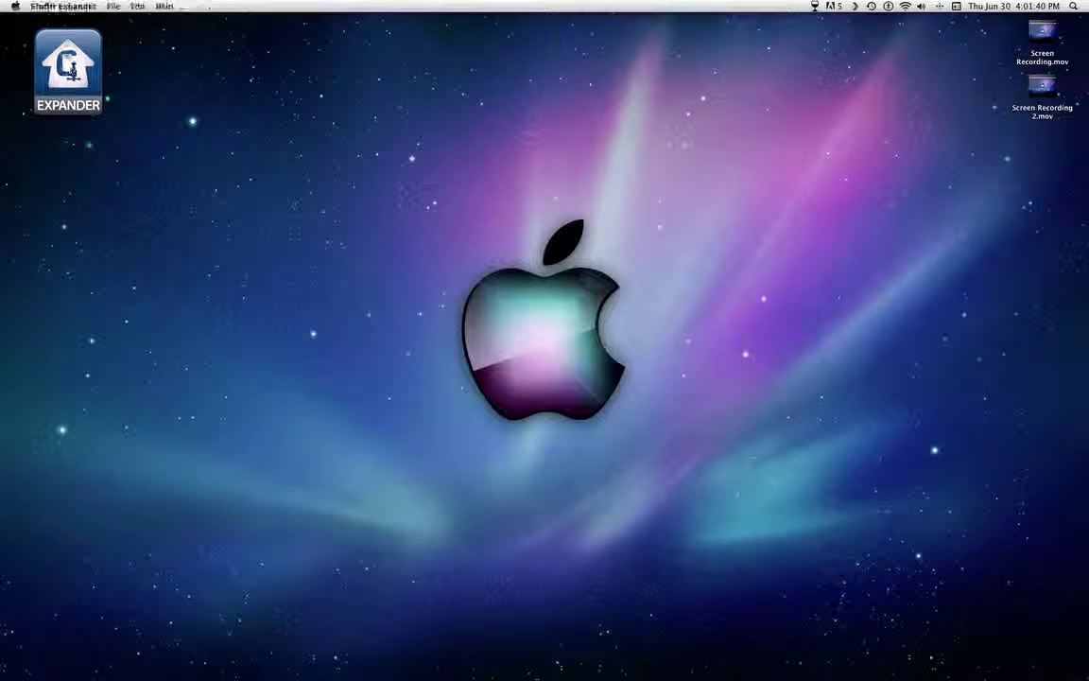
{"action": "left_click", "coordinate": [112, 6]}
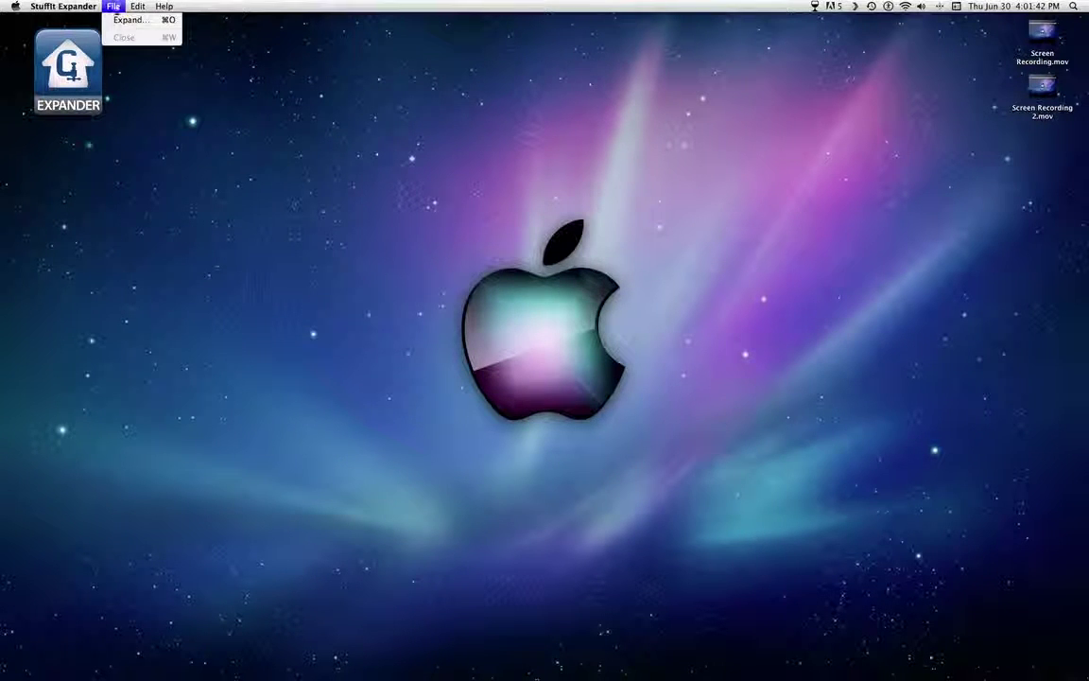
{"action": "left_click", "coordinate": [124, 20]}
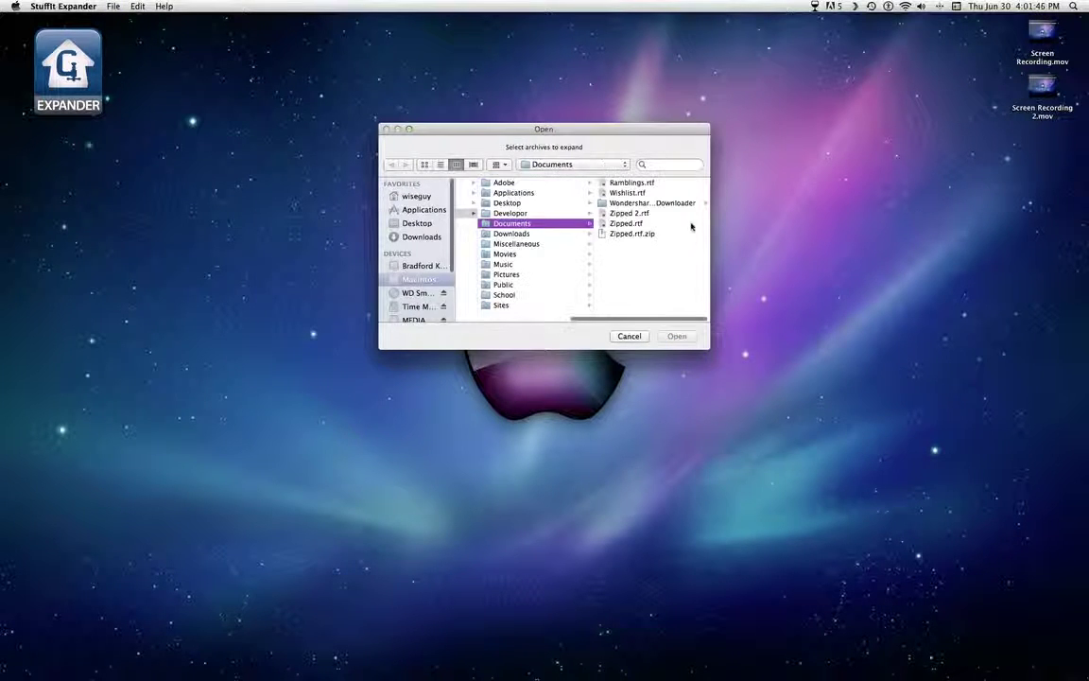
{"action": "left_click", "coordinate": [629, 336]}
Drop Screen Recording 2.mov onto StuffIt Expander, clear the selection, and bring Expander forward.
{"action": "left_click_drag", "start_coordinate": [1043, 87], "coordinate": [1019, 135]}
{"action": "left_click", "coordinate": [1019, 136]}
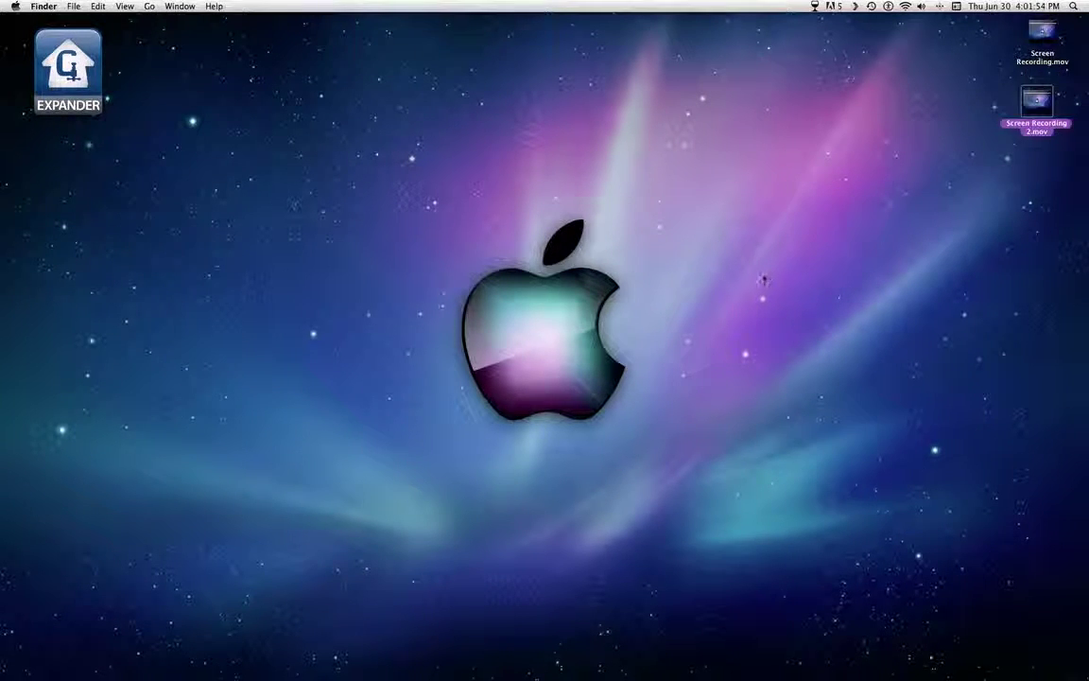
{"action": "left_click", "coordinate": [763, 279]}
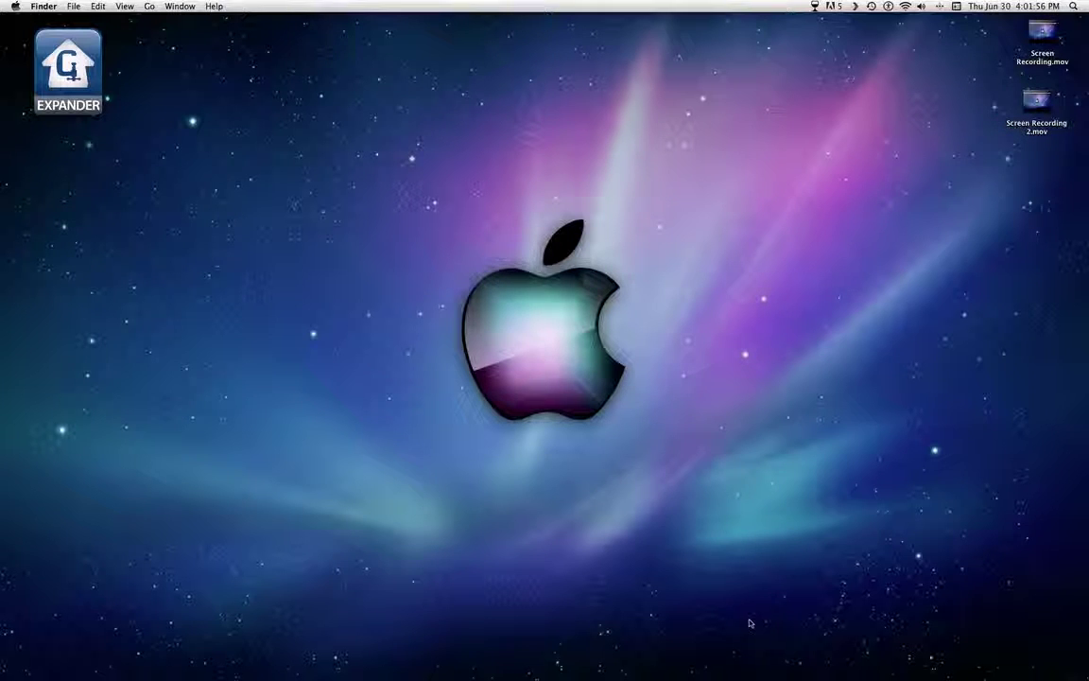
{"action": "left_click", "coordinate": [731, 672]}
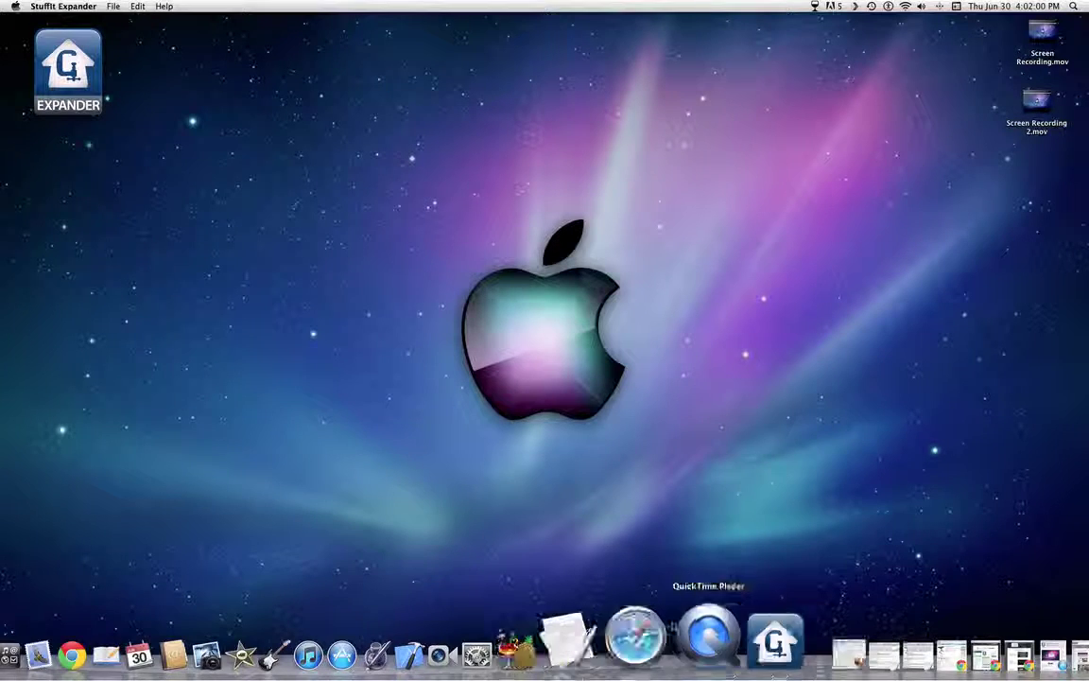
Open StuffIt Expander Preferences, keep 'Same location as source archive', and show the Advanced format list.
{"action": "left_click", "coordinate": [63, 6]}
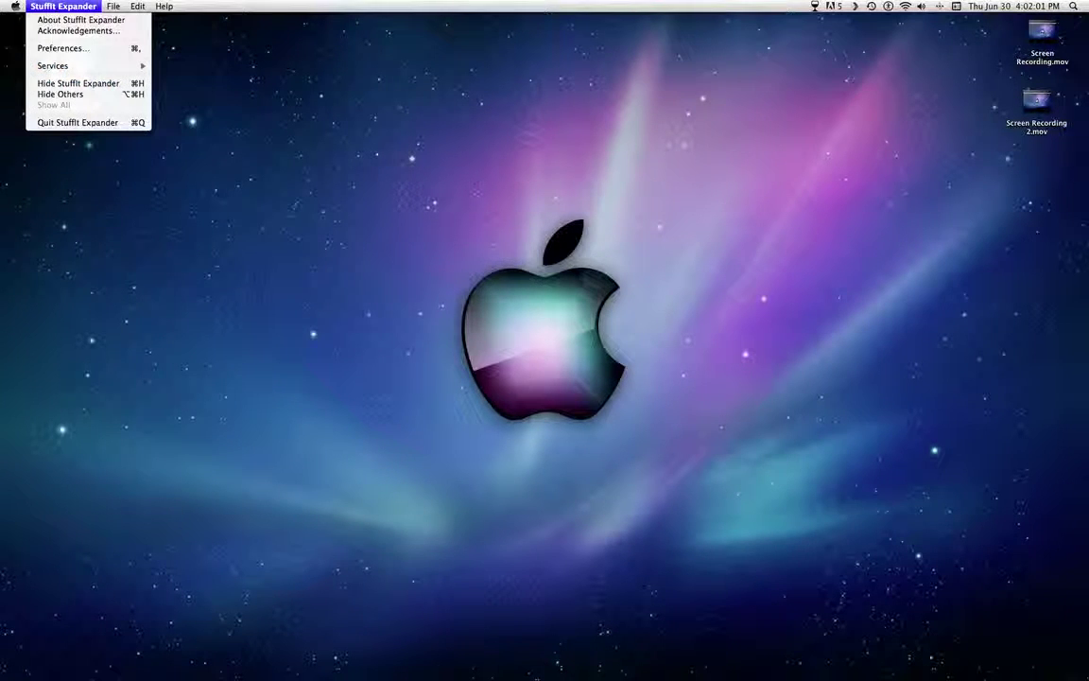
{"action": "left_click", "coordinate": [73, 47]}
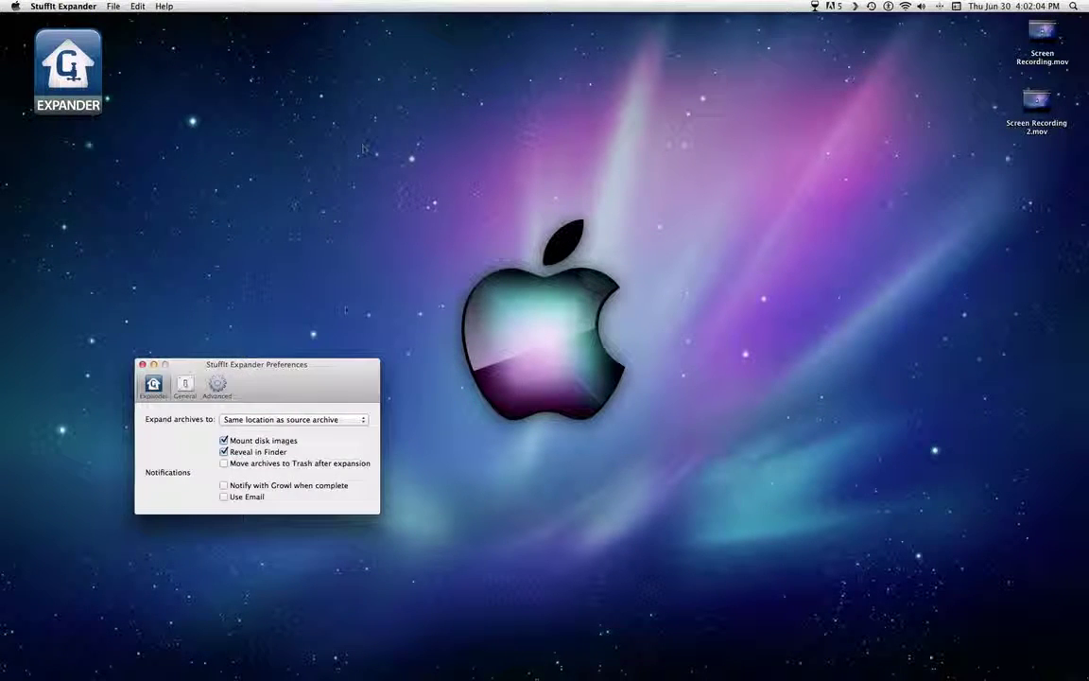
{"action": "left_click", "coordinate": [270, 425]}
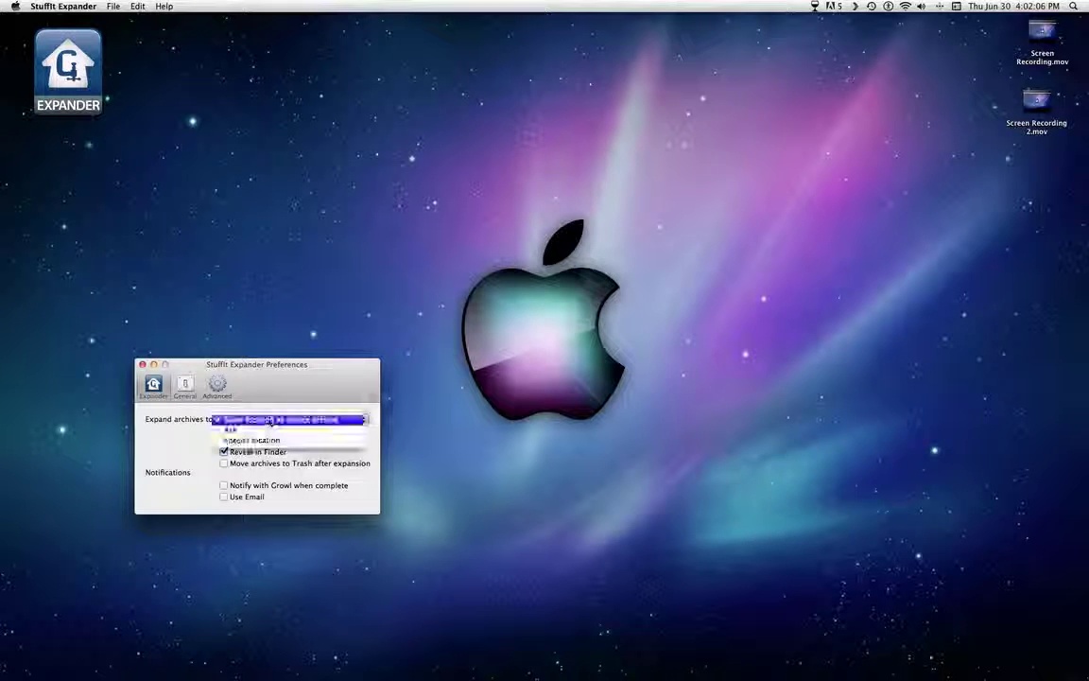
{"action": "left_click", "coordinate": [269, 420]}
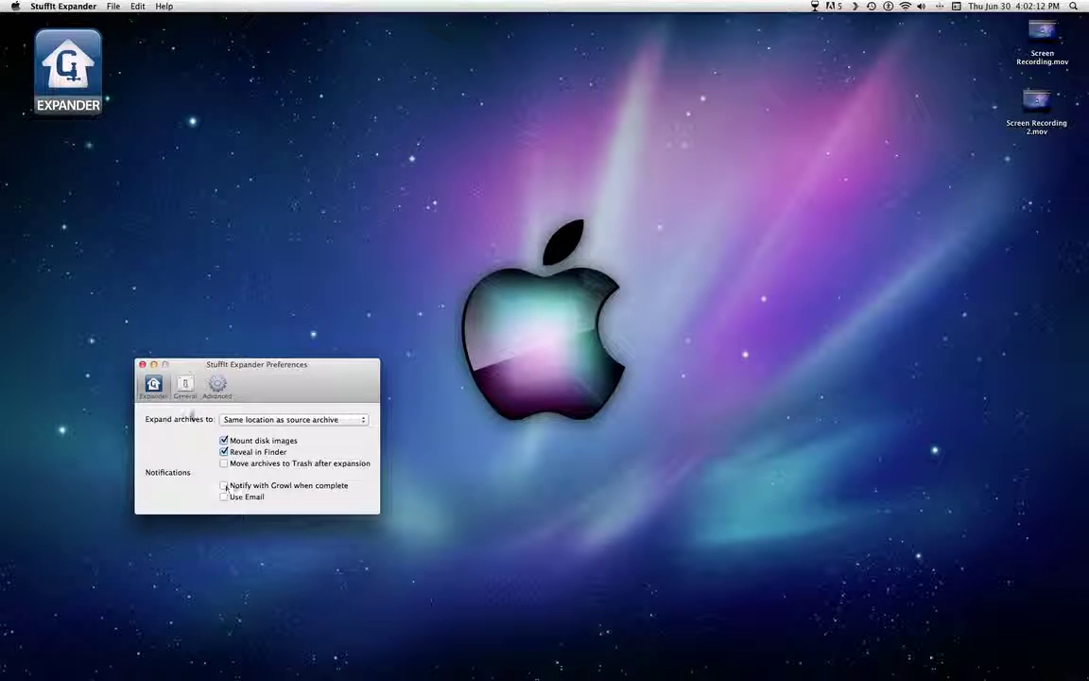
{"action": "left_click", "coordinate": [185, 385]}
{"action": "left_click", "coordinate": [206, 385]}
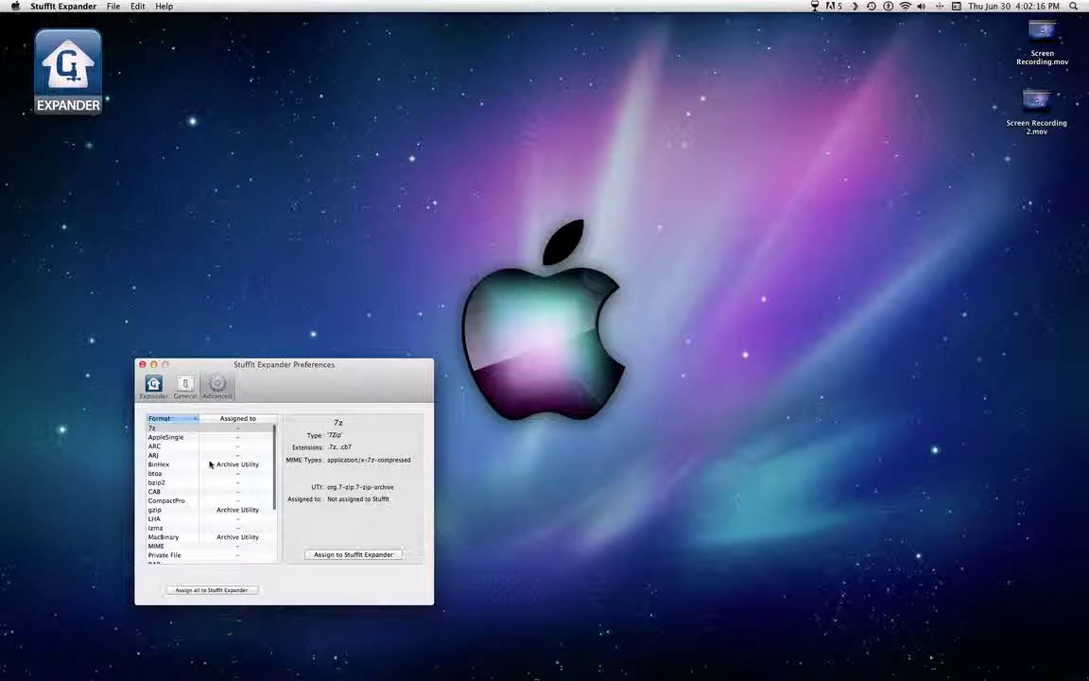
Browse the Advanced formats list and assign RAR to StuffIt Expander.
{"action": "scroll", "coordinate": [210, 463], "scroll_direction": "down", "scroll_amount": 5}
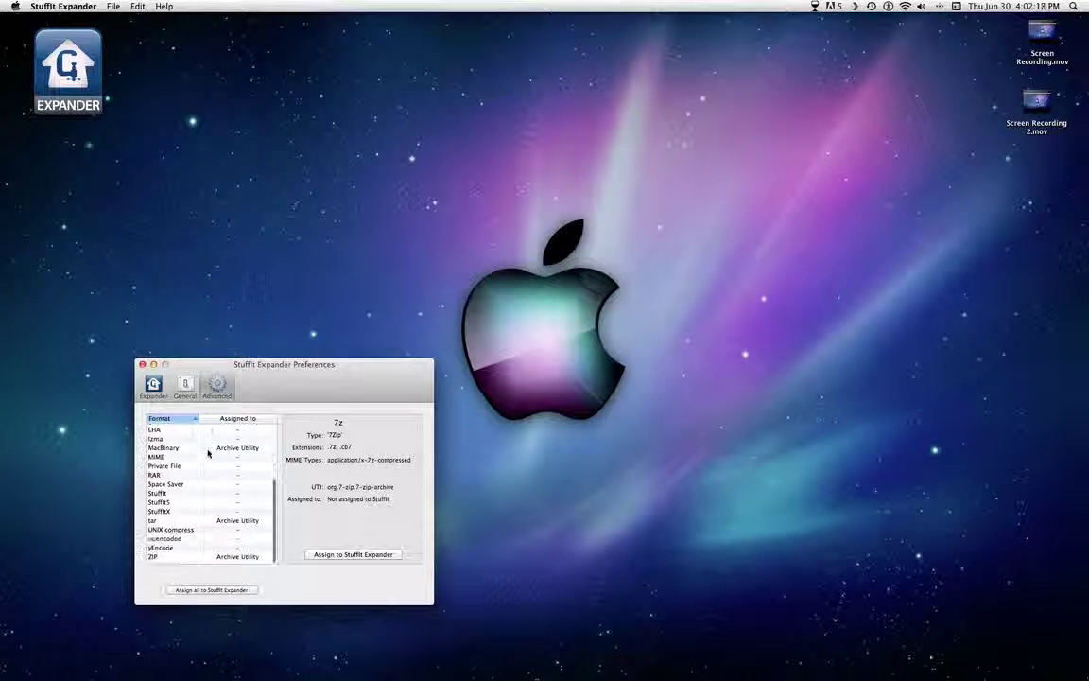
{"action": "scroll", "coordinate": [214, 484], "scroll_direction": "up", "scroll_amount": 3}
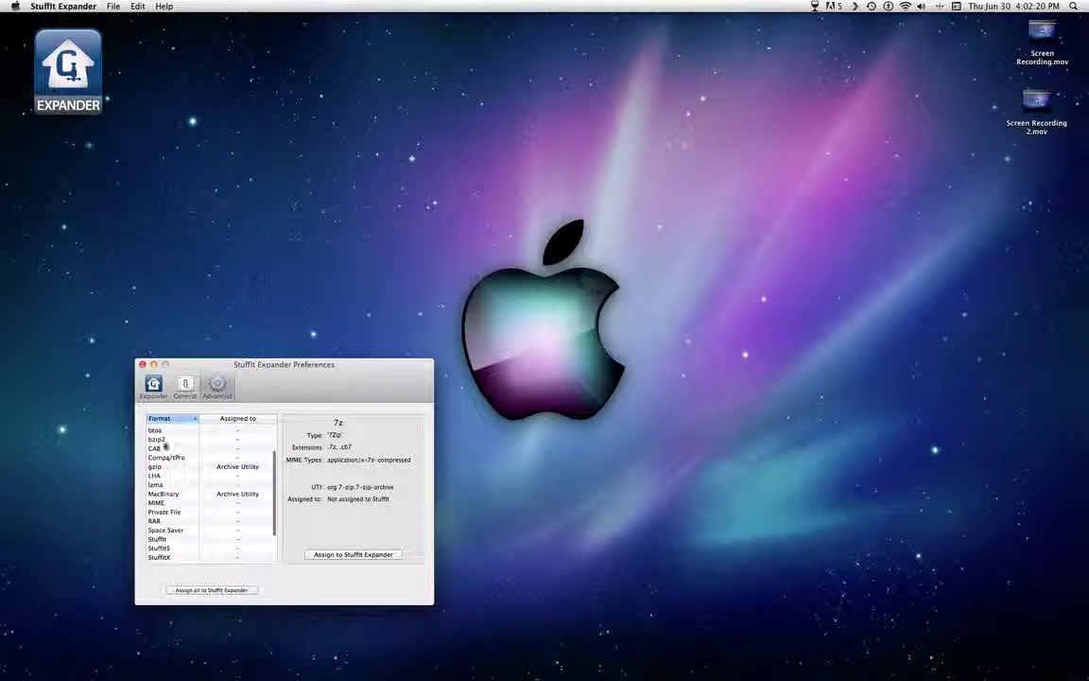
{"action": "scroll", "coordinate": [167, 435], "scroll_direction": "down", "scroll_amount": 5}
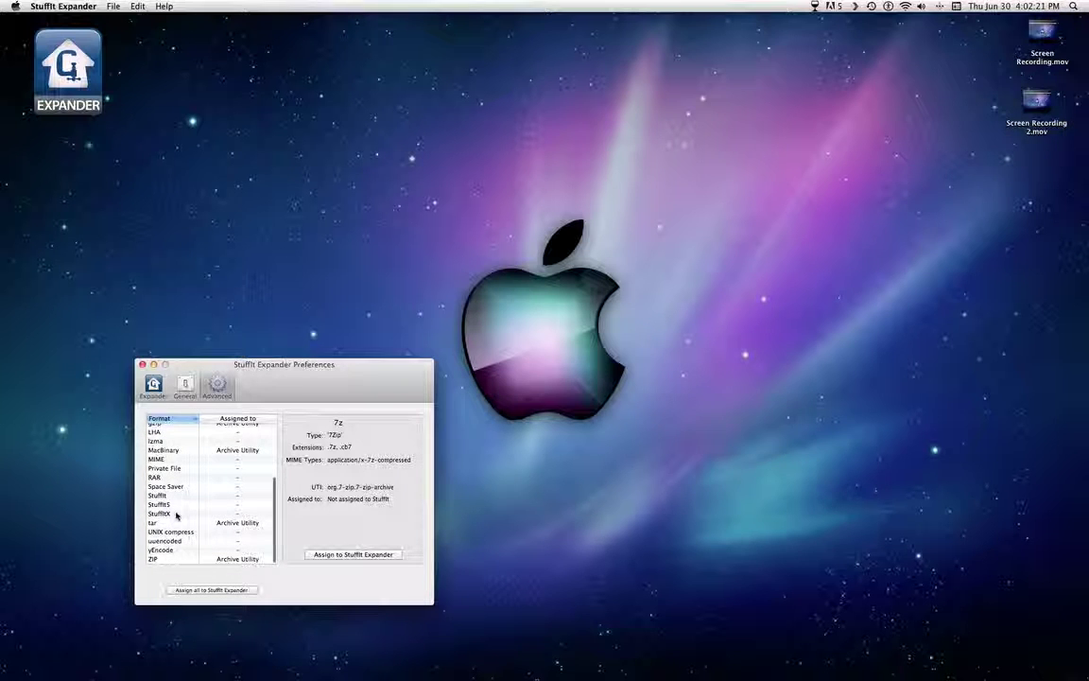
{"action": "scroll", "coordinate": [189, 512], "scroll_direction": "down", "scroll_amount": 3}
{"action": "left_click", "coordinate": [244, 550]}
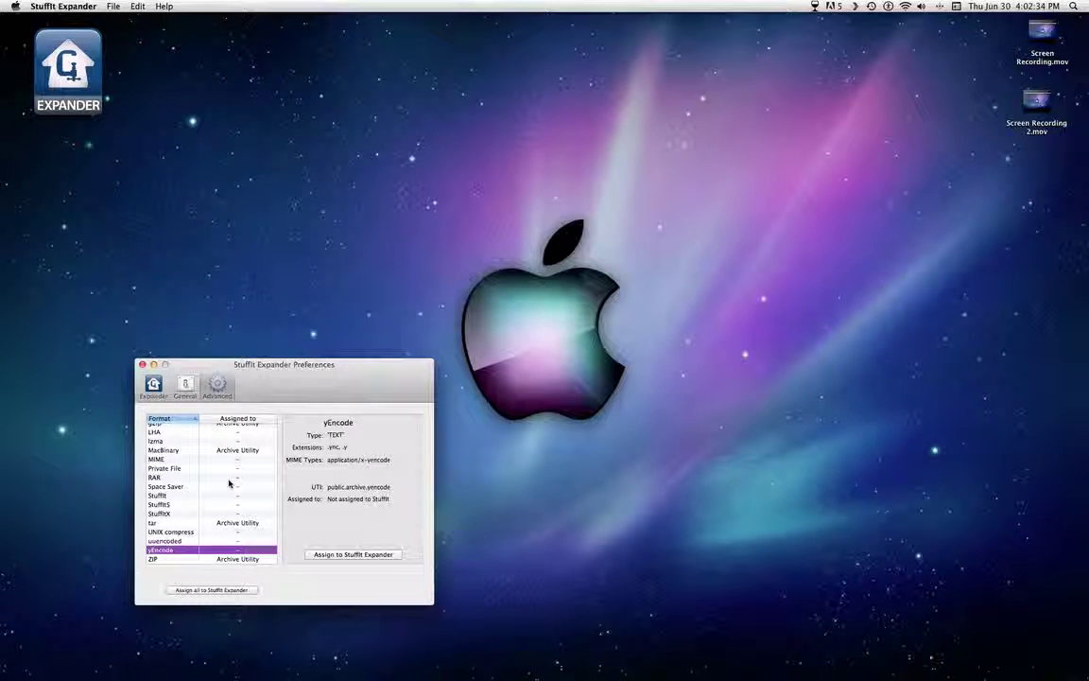
{"action": "scroll", "coordinate": [229, 483], "scroll_direction": "up", "scroll_amount": 3}
{"action": "scroll", "coordinate": [230, 483], "scroll_direction": "down", "scroll_amount": 5}
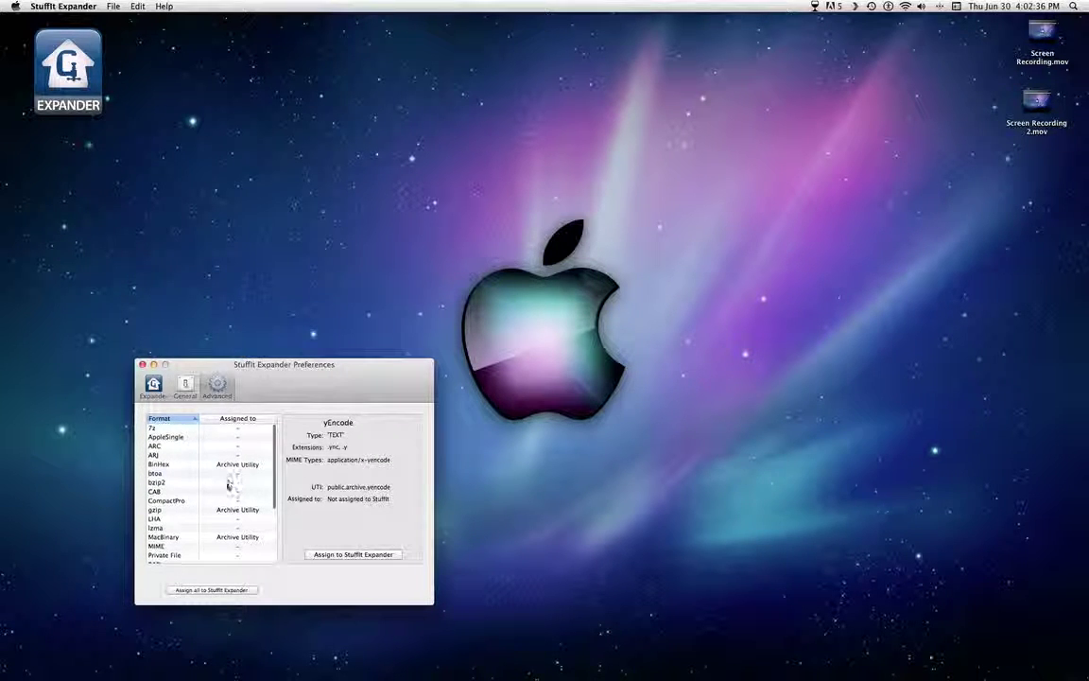
{"action": "scroll", "coordinate": [235, 485], "scroll_direction": "down", "scroll_amount": 2}
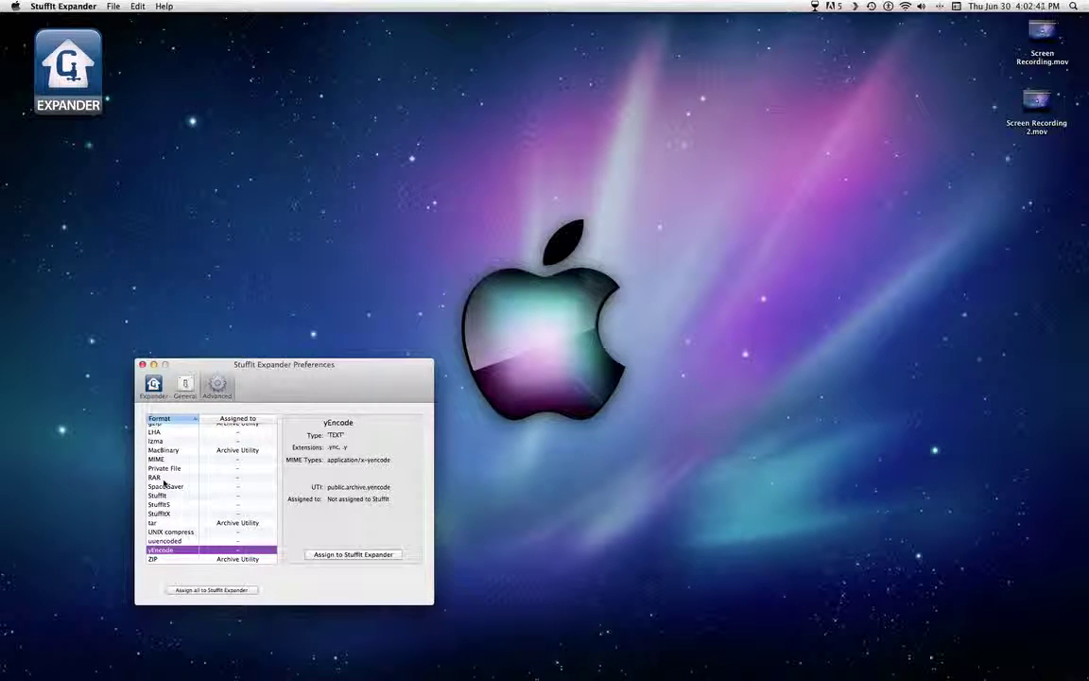
{"action": "left_click", "coordinate": [164, 478]}
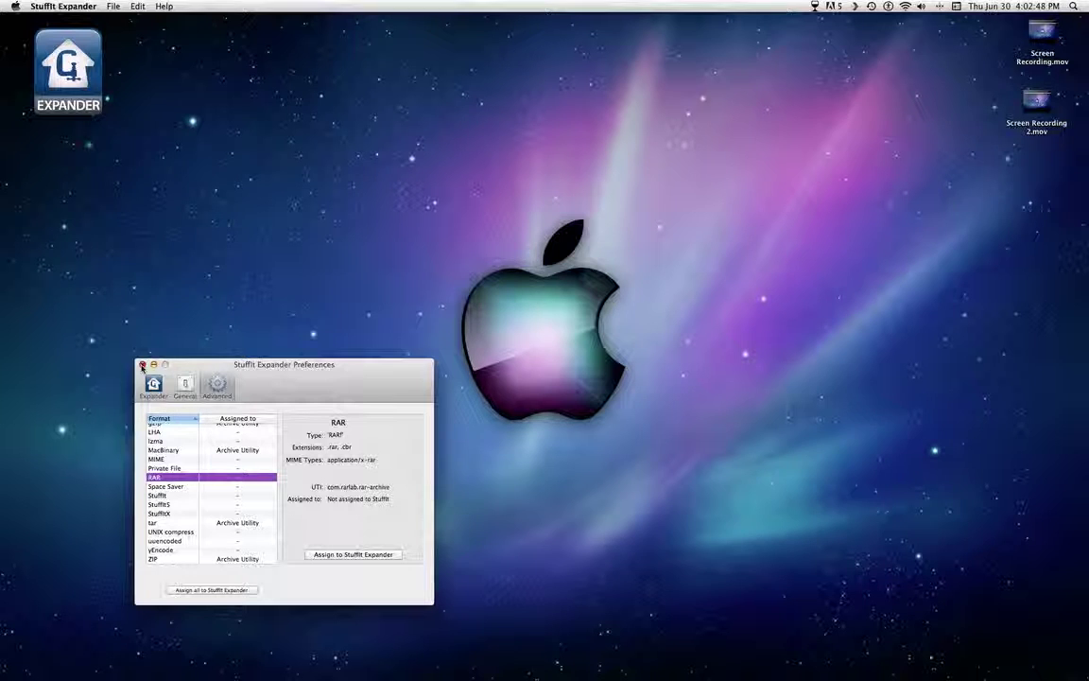
{"action": "left_click", "coordinate": [368, 555]}
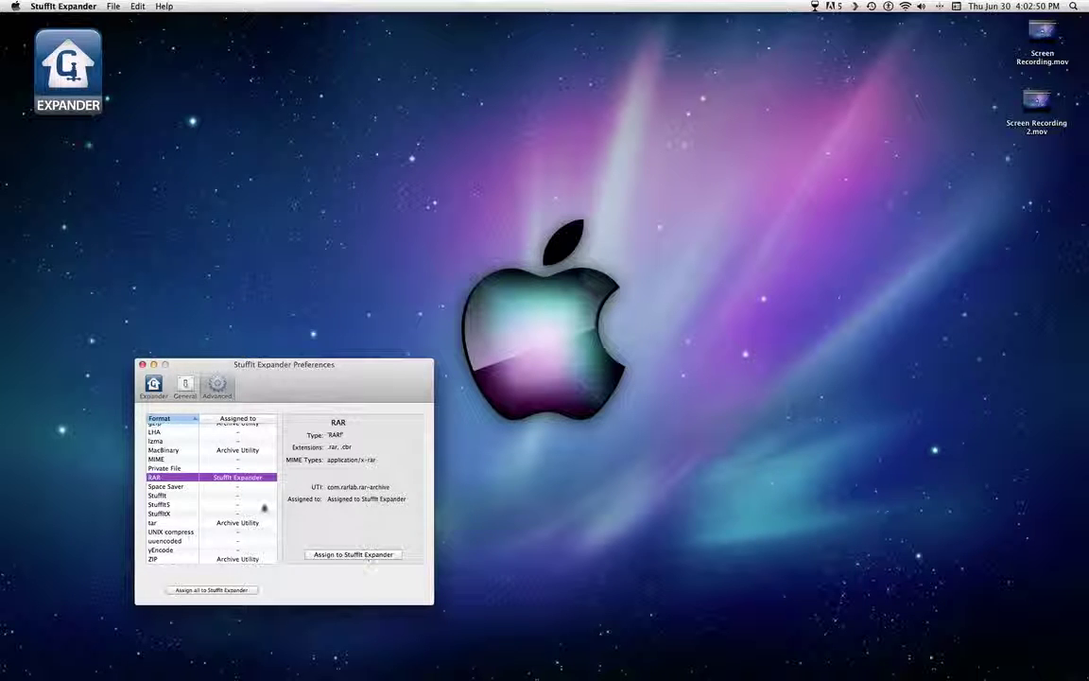
Assign Space Saver to StuffIt Expander, recheck RAR's assignment, and close Preferences.
{"action": "left_click", "coordinate": [236, 487]}
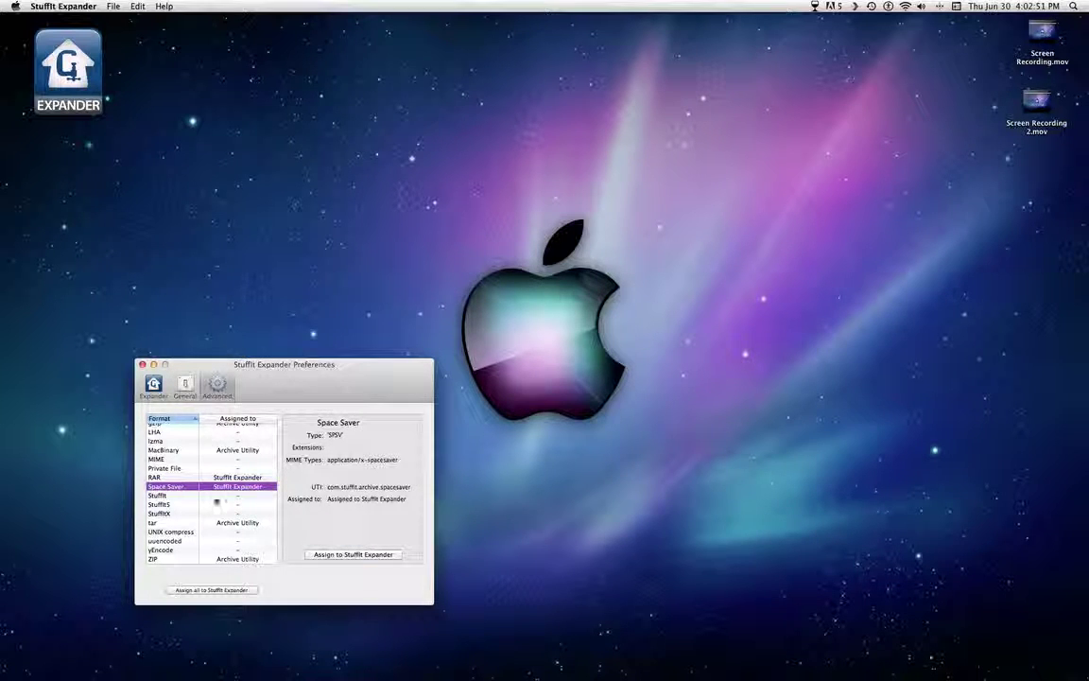
{"action": "left_click", "coordinate": [218, 496]}
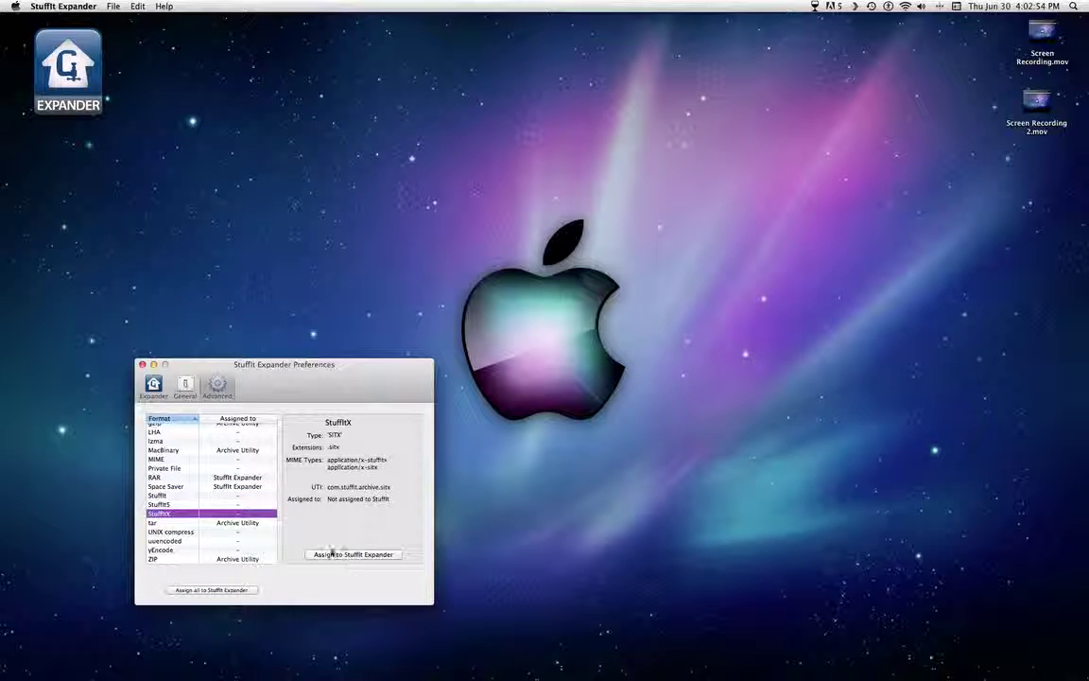
{"action": "key", "text": "Up"}
{"action": "key", "text": "Up"}
{"action": "key", "text": "Up"}
{"action": "key", "text": "Up"}
{"action": "key", "text": "Up"}
{"action": "key", "text": "Up"}
{"action": "key", "text": "Up"}
{"action": "left_click", "coordinate": [235, 477]}
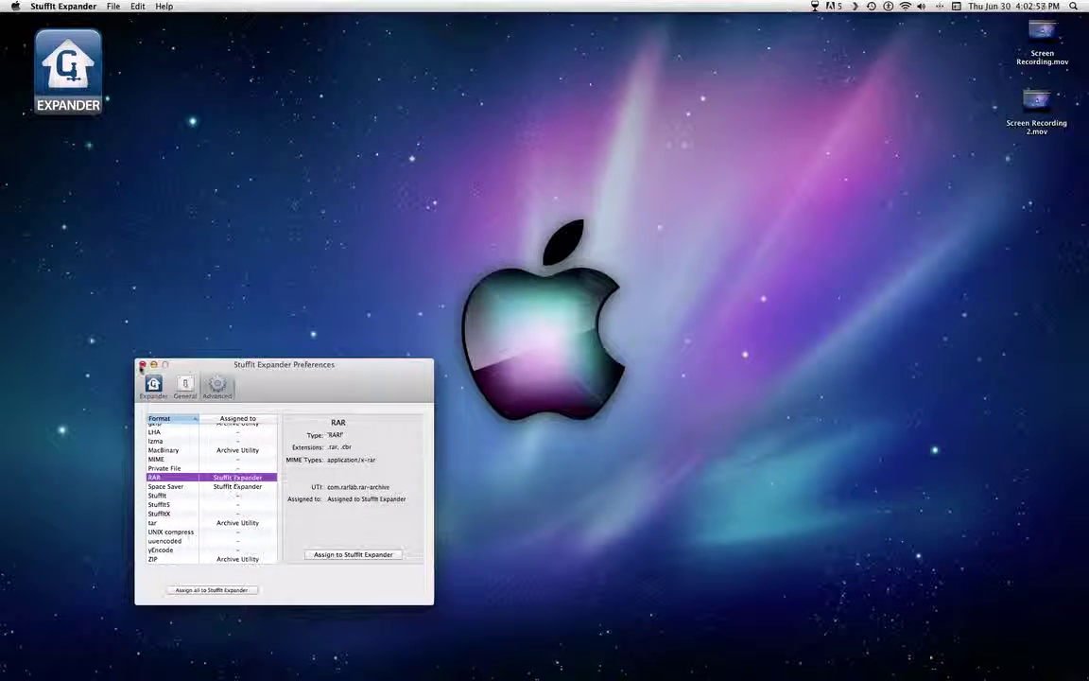
{"action": "left_click", "coordinate": [144, 365]}
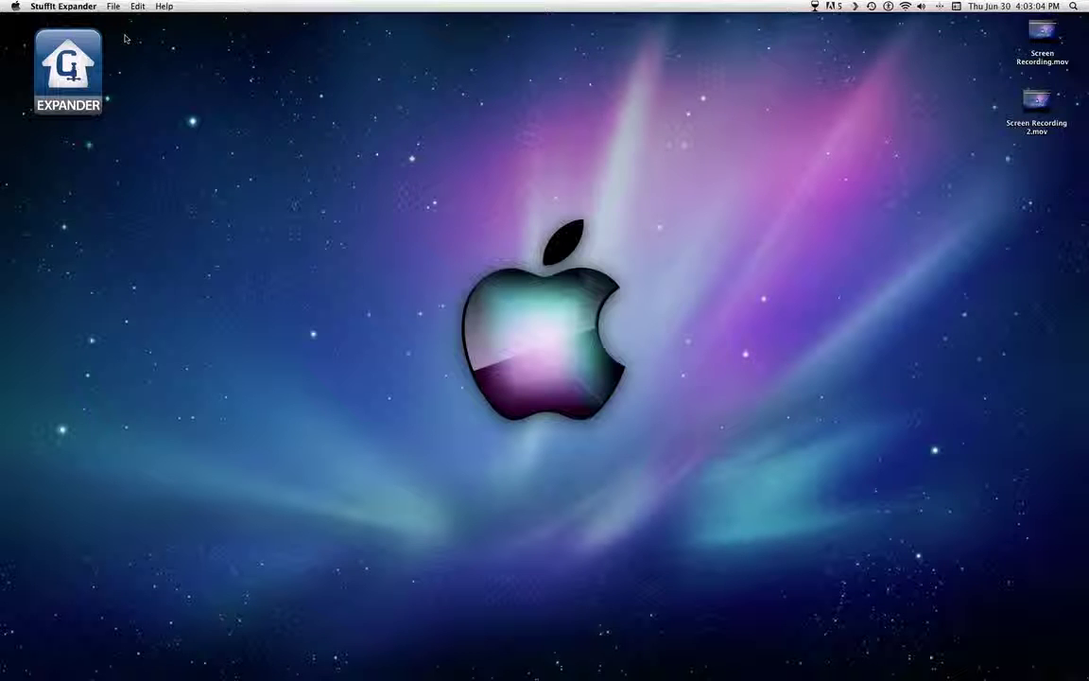
Quit StuffIt Expander with Command-Q, leaving Finder over the bare desktop.
{"action": "key", "text": "super+q"}
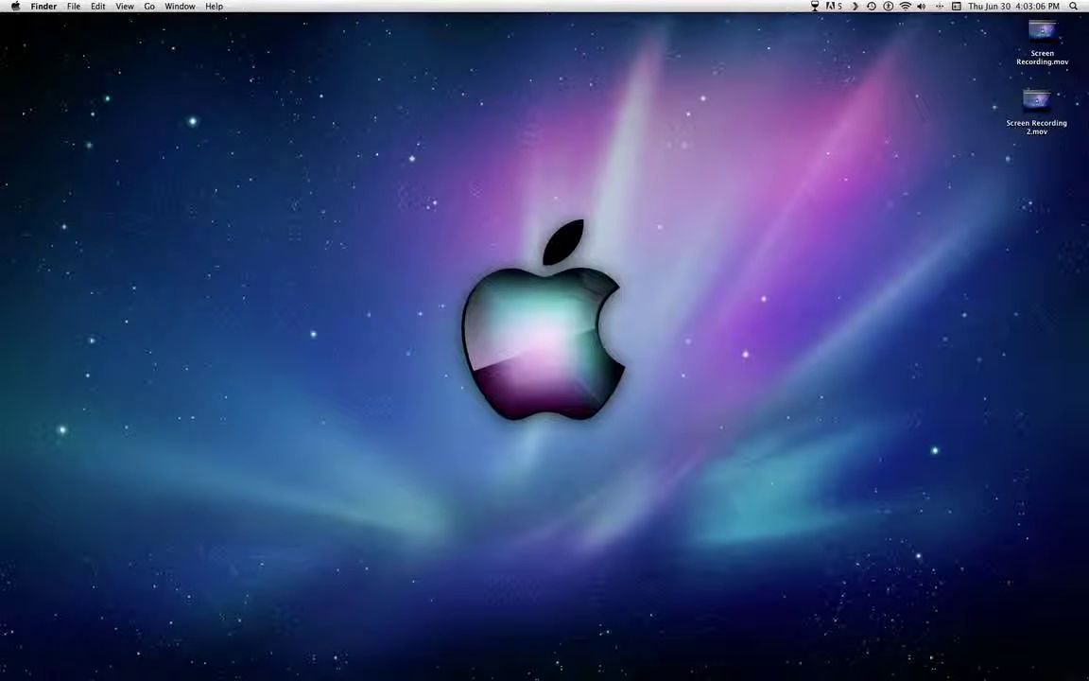